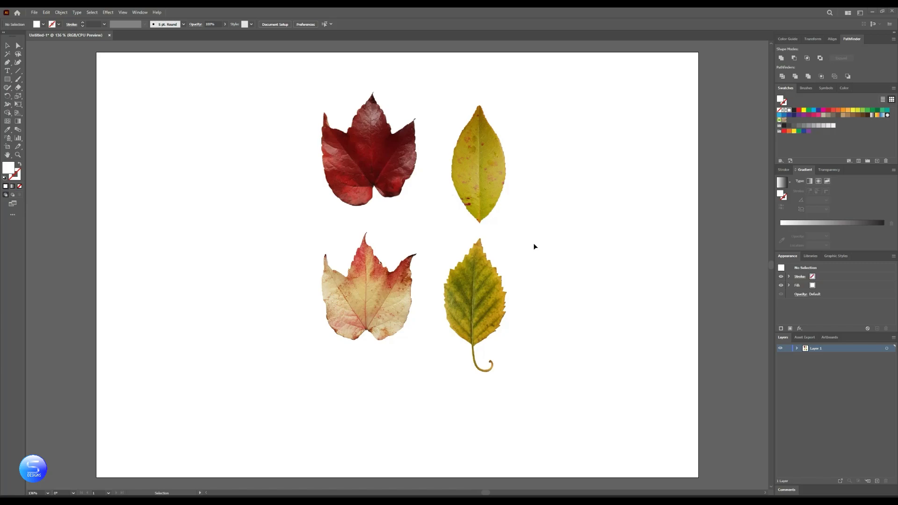
pyautogui.click(479, 169)
pyautogui.click(383, 151)
pyautogui.click(368, 290)
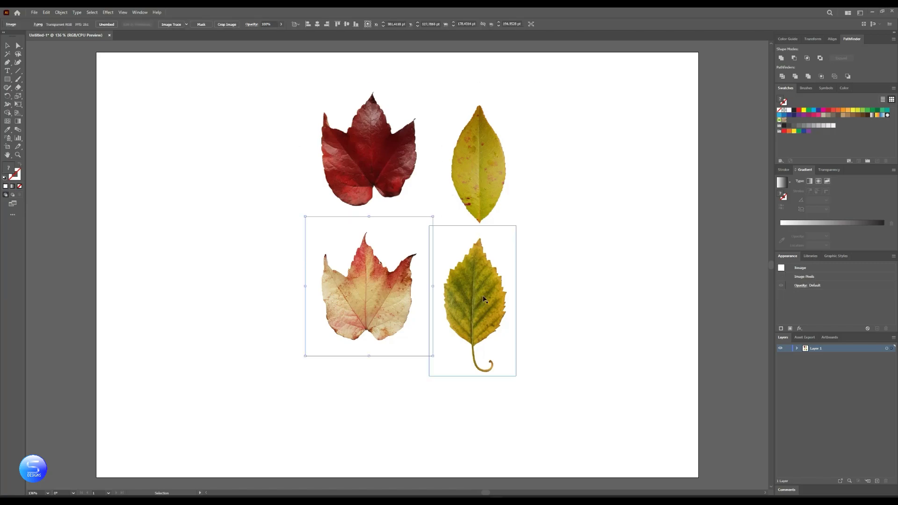
pyautogui.click(483, 299)
pyautogui.click(487, 163)
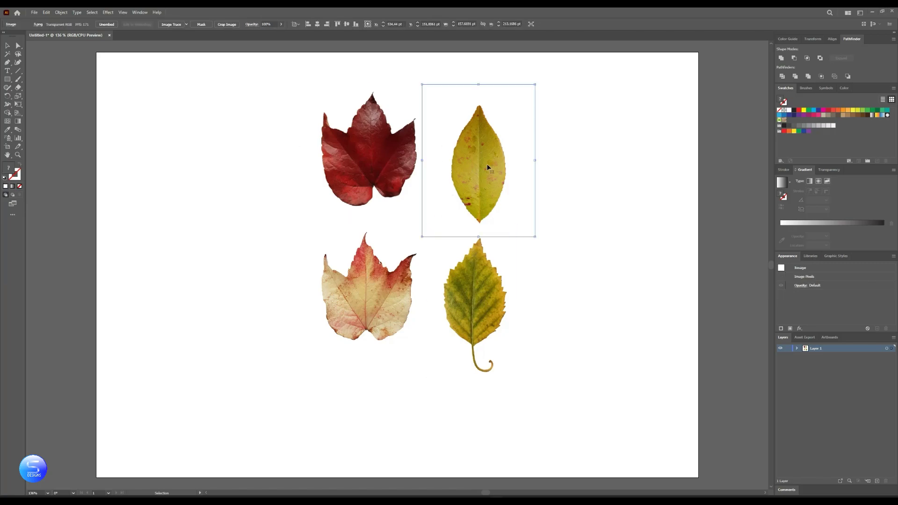
pyautogui.click(500, 279)
pyautogui.moveTo(508, 79); pyautogui.dragTo(265, 412)
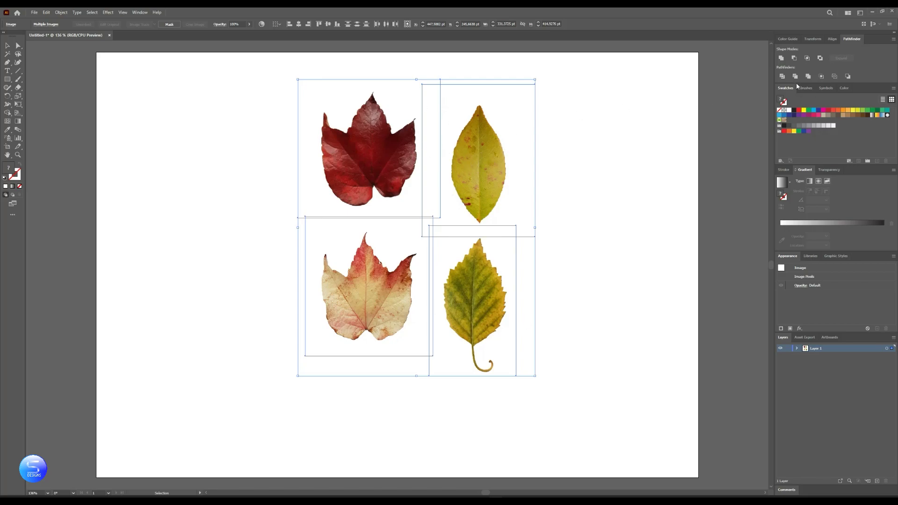
pyautogui.click(513, 167)
# Move the plain yellow leaf to the right of the other leaves and scale it down to about 40 × 54 pt.
pyautogui.click(491, 164)
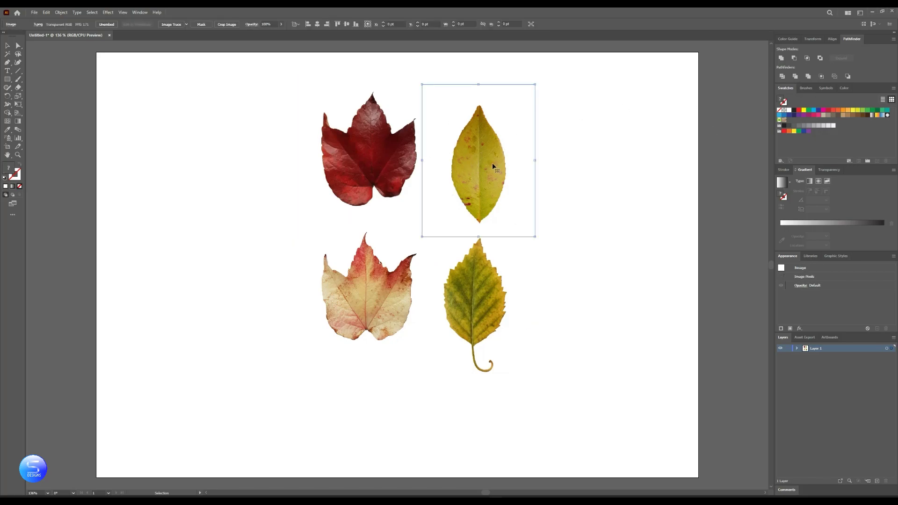
pyautogui.moveTo(492, 160); pyautogui.dragTo(584, 165)
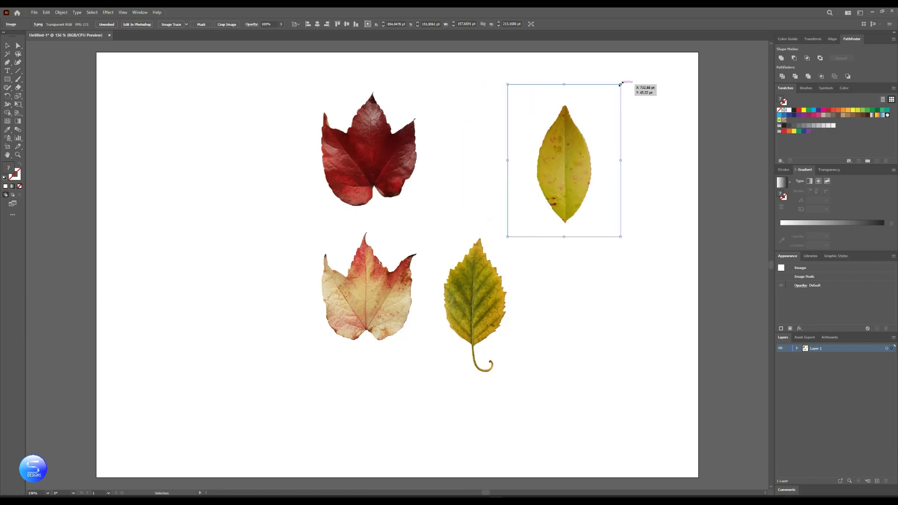
pyautogui.moveTo(620, 85); pyautogui.dragTo(580, 141)
pyautogui.click(607, 162)
# Copy the small yellow leaf, paste it in front, and place the duplicate, tilted clockwise, just below and right of the original.
pyautogui.click(571, 161)
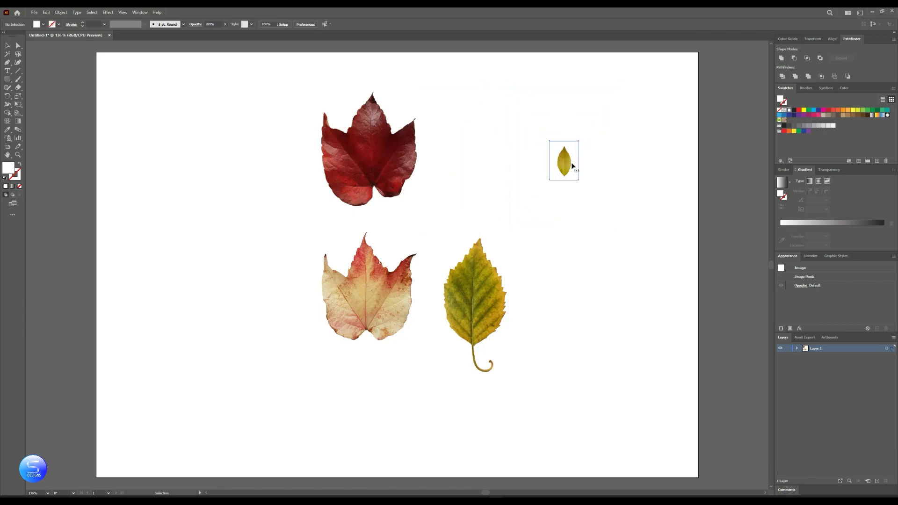
pyautogui.click(46, 13)
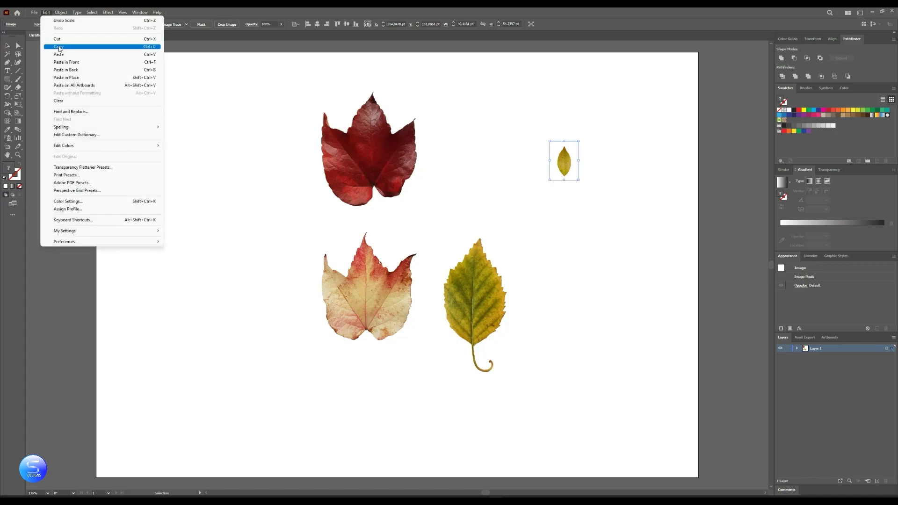
pyautogui.click(58, 46)
pyautogui.click(45, 12)
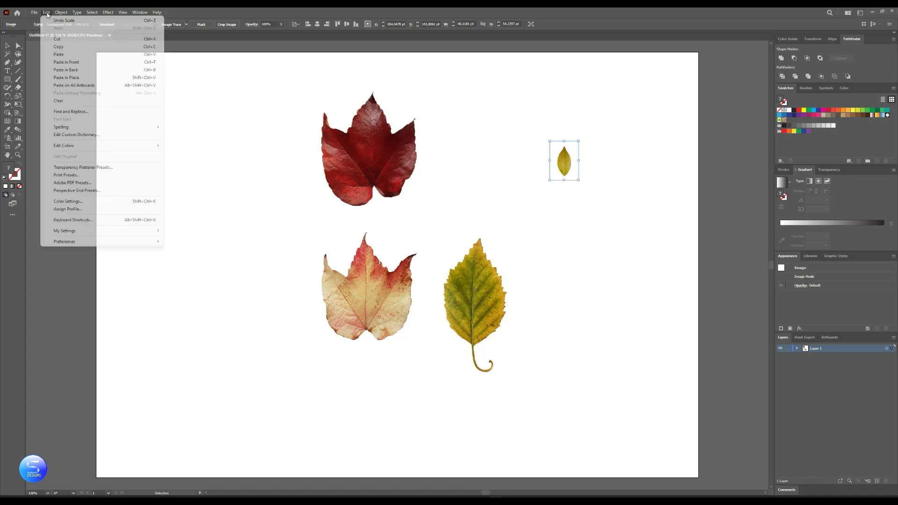
pyautogui.click(66, 63)
pyautogui.moveTo(571, 165); pyautogui.dragTo(579, 191)
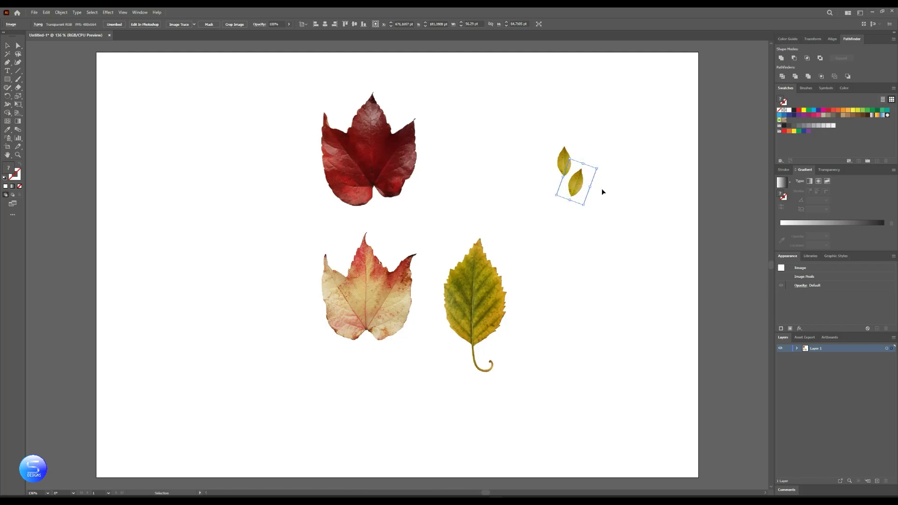
# Reflect a copy of the tilted yellow leaf across the vertical axis and move it left to complete a three-leaf cluster.
pyautogui.rightClick(579, 187)
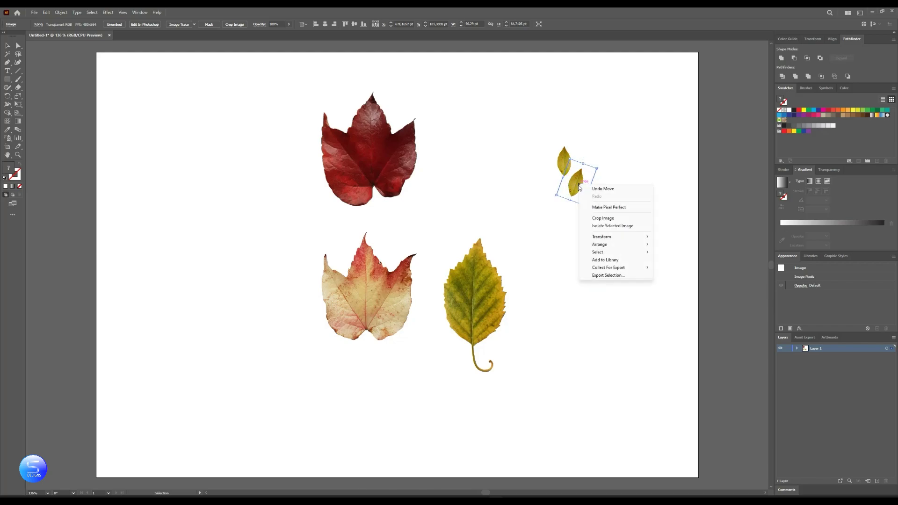
pyautogui.moveTo(608, 237)
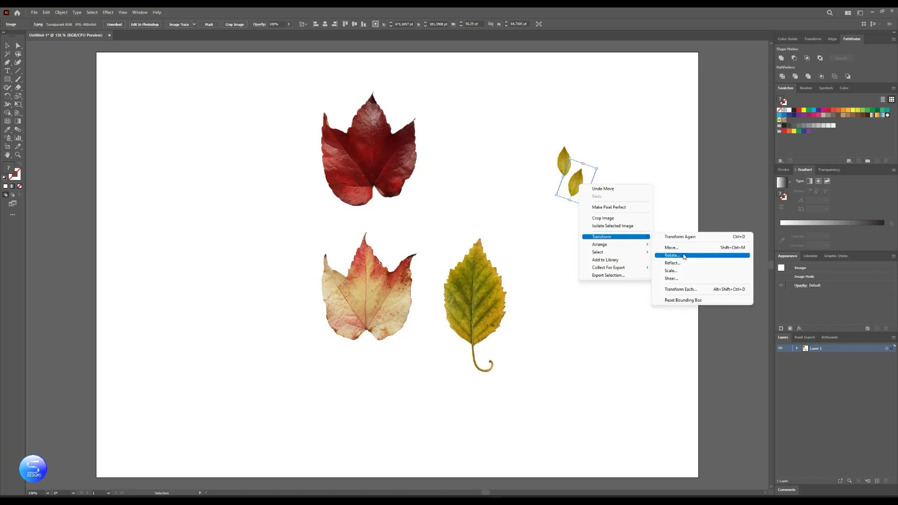
pyautogui.click(672, 263)
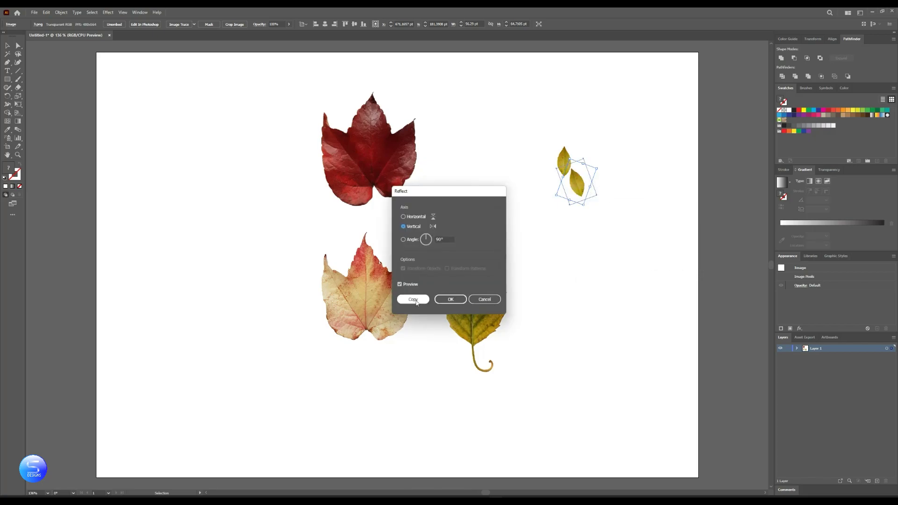
pyautogui.moveTo(578, 182); pyautogui.dragTo(553, 179)
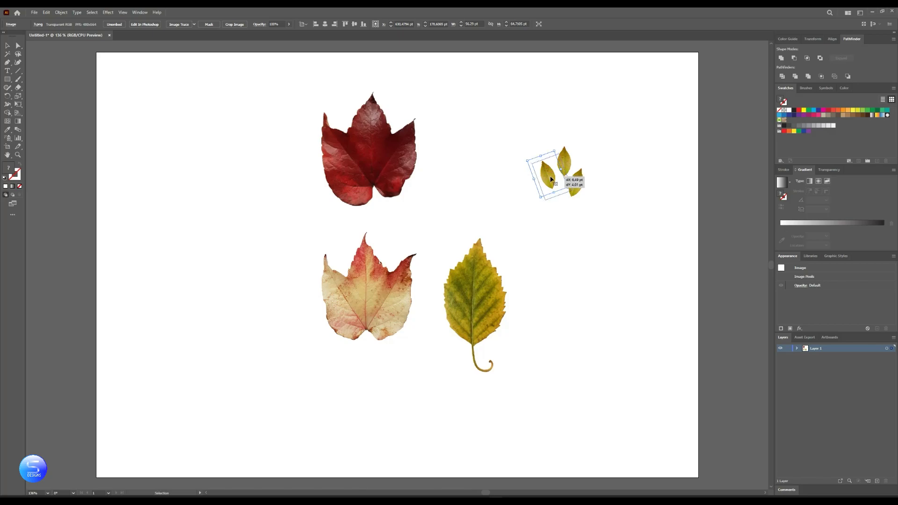
pyautogui.click(596, 243)
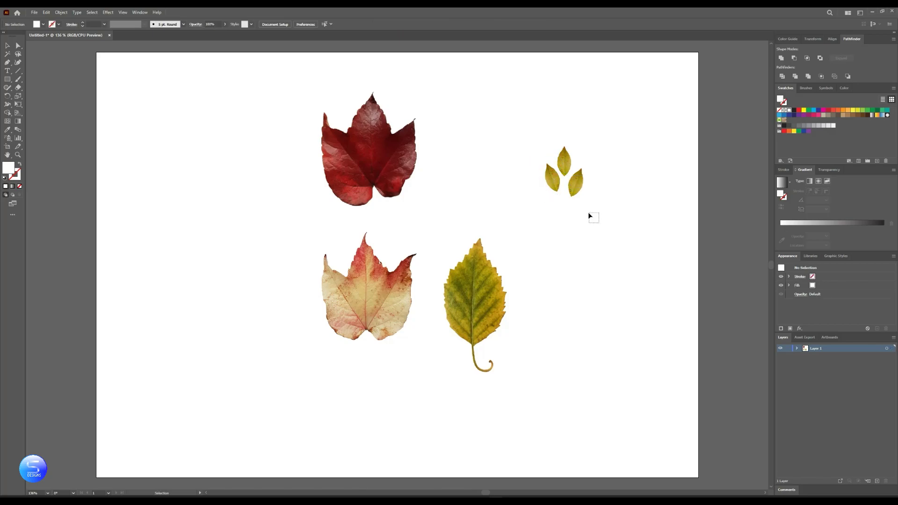
# Scale the dark red leaf down to about 54 × 52 pt and place it left of the yellow cluster.
pyautogui.click(368, 154)
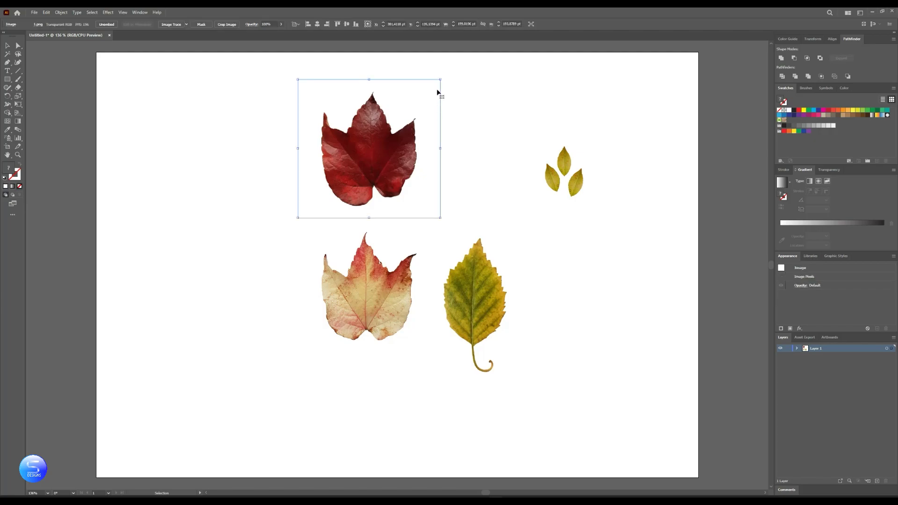
pyautogui.moveTo(440, 80); pyautogui.dragTo(466, 163)
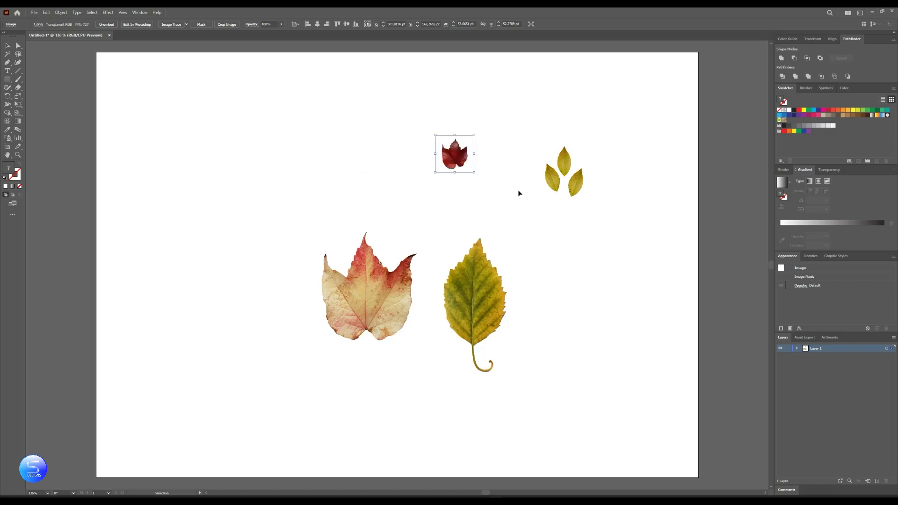
pyautogui.click(549, 183)
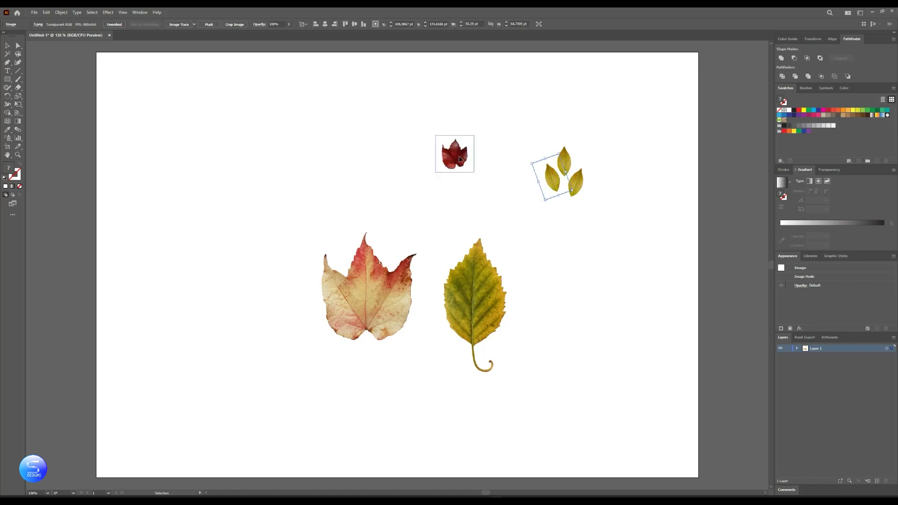
# Duplicate the small red leaf in front and place the copy, slightly smaller and tilted, below and left of the original.
pyautogui.click(437, 157)
pyautogui.click(46, 12)
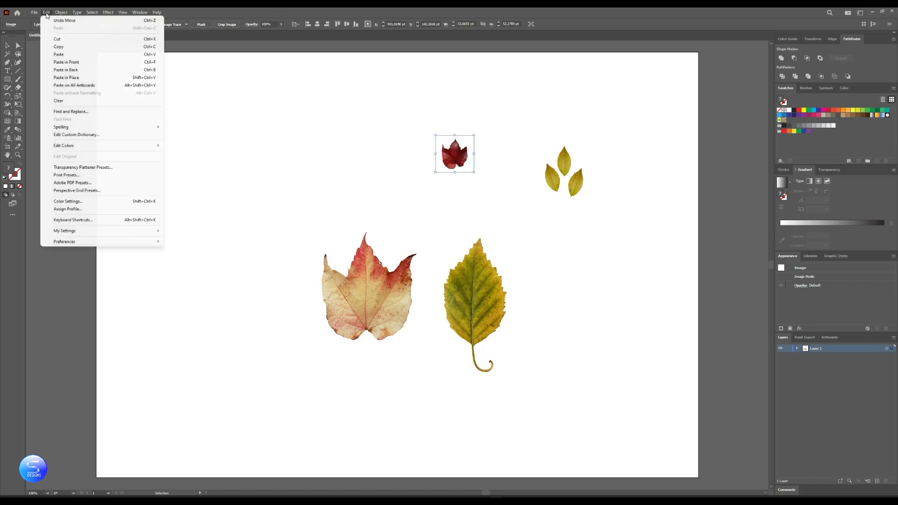
pyautogui.click(46, 12)
pyautogui.click(46, 12)
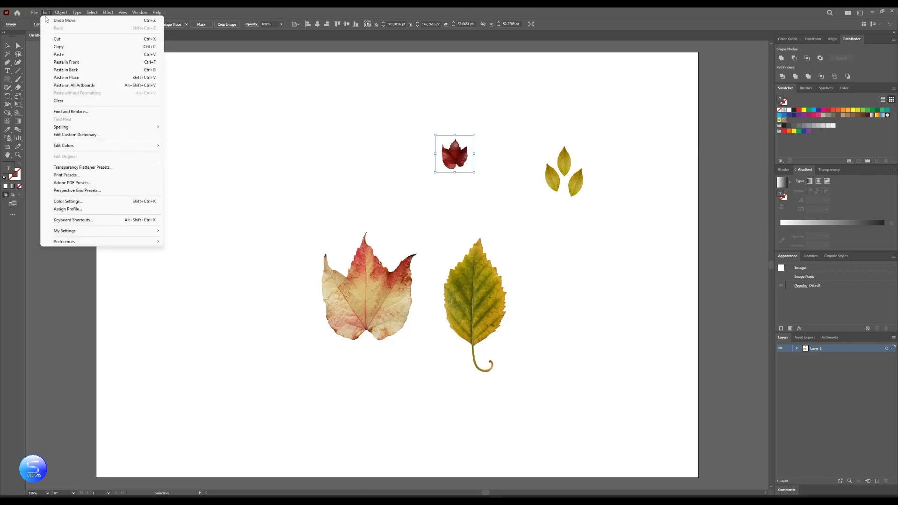
pyautogui.click(66, 62)
pyautogui.moveTo(461, 156); pyautogui.dragTo(448, 188)
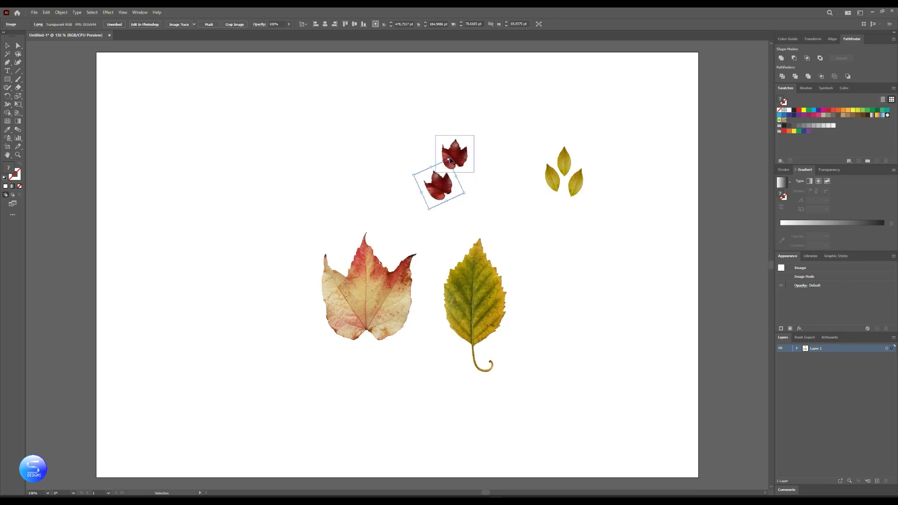
# Duplicate the large cream-and-pink leaf in front, shrink and tilt the copy, and place it beside the lower red leaf.
pyautogui.click(406, 242)
pyautogui.click(46, 13)
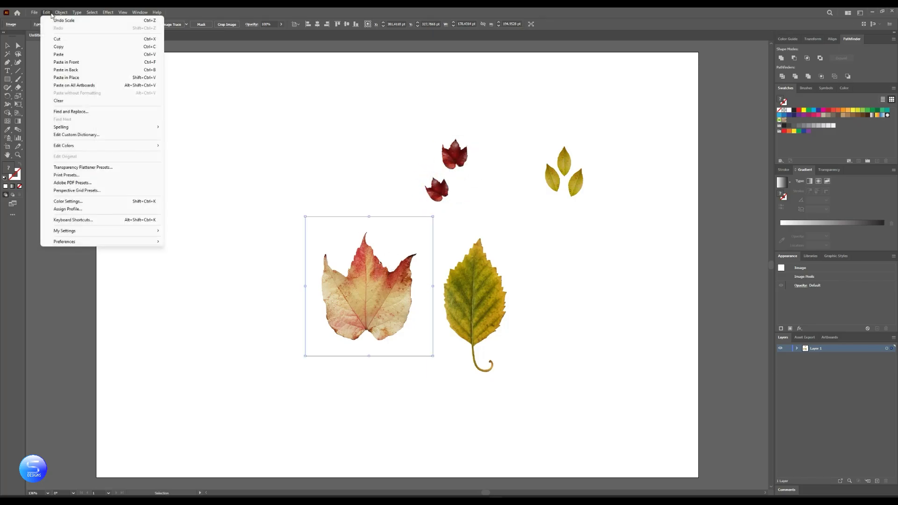
pyautogui.click(59, 46)
pyautogui.click(47, 13)
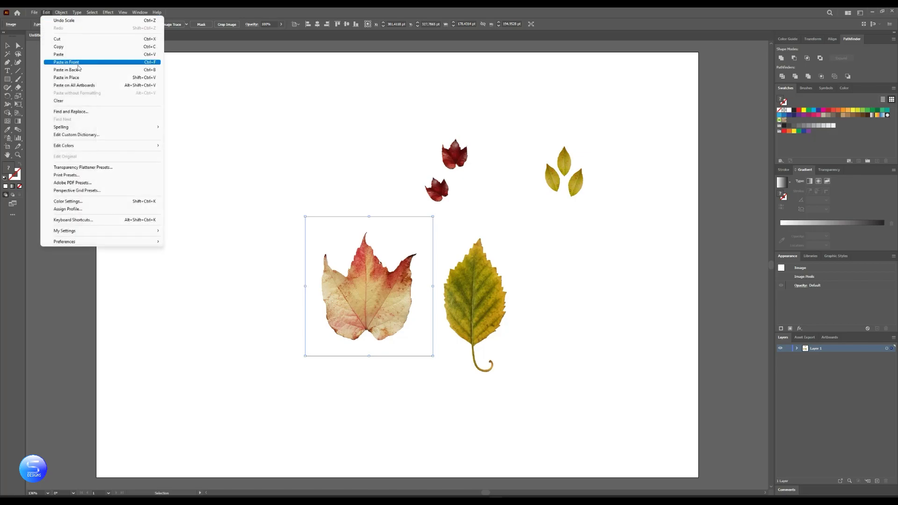
pyautogui.click(77, 66)
pyautogui.moveTo(368, 279); pyautogui.dragTo(466, 186)
pyautogui.click(512, 202)
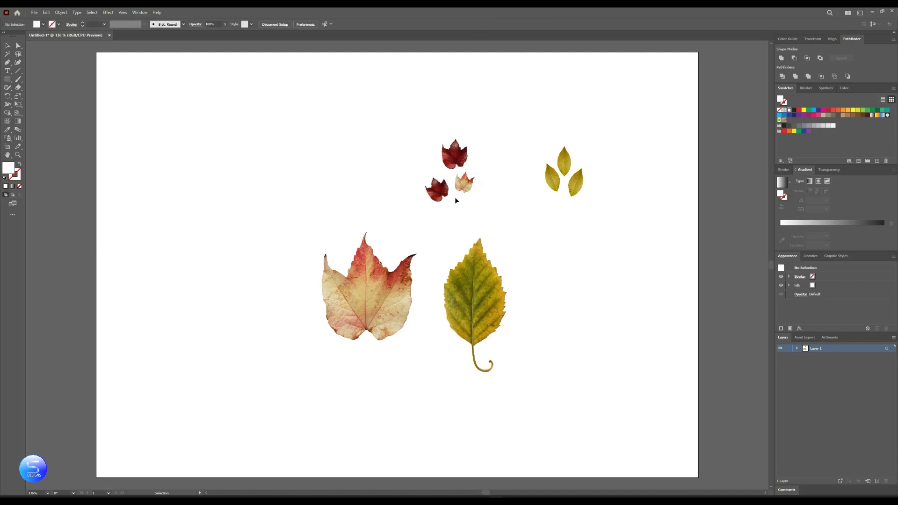
# Reflect a copy of the small cream leaf across the vertical axis and place it left of the upper red leaf.
pyautogui.click(462, 187)
pyautogui.rightClick(462, 186)
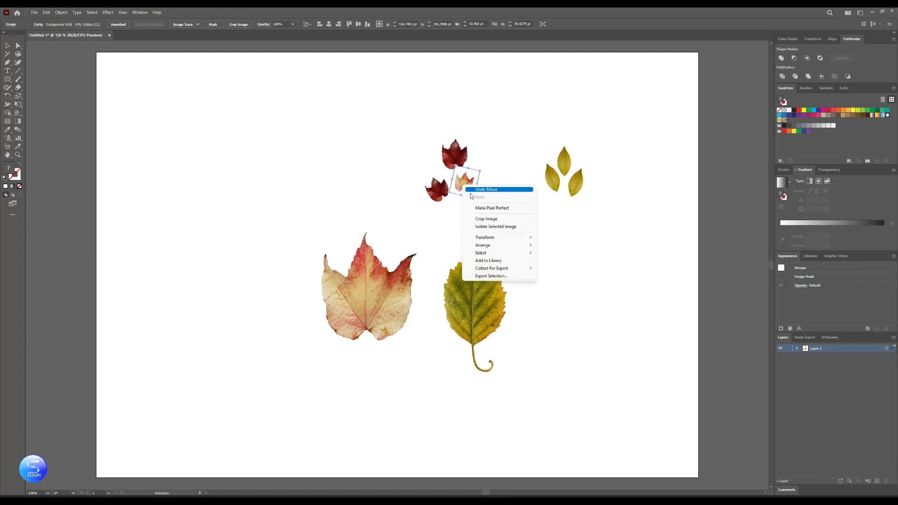
pyautogui.moveTo(484, 237)
pyautogui.click(555, 264)
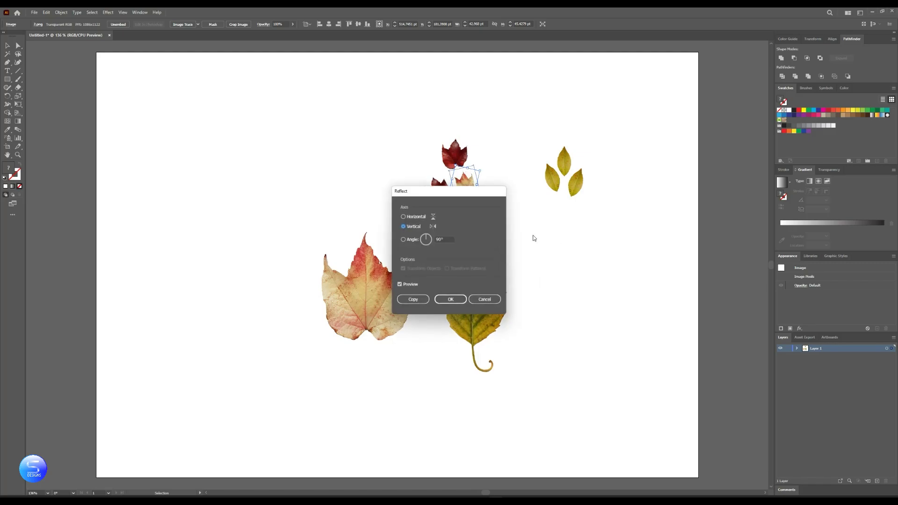
pyautogui.click(462, 298)
pyautogui.moveTo(467, 192); pyautogui.dragTo(430, 169)
pyautogui.click(495, 194)
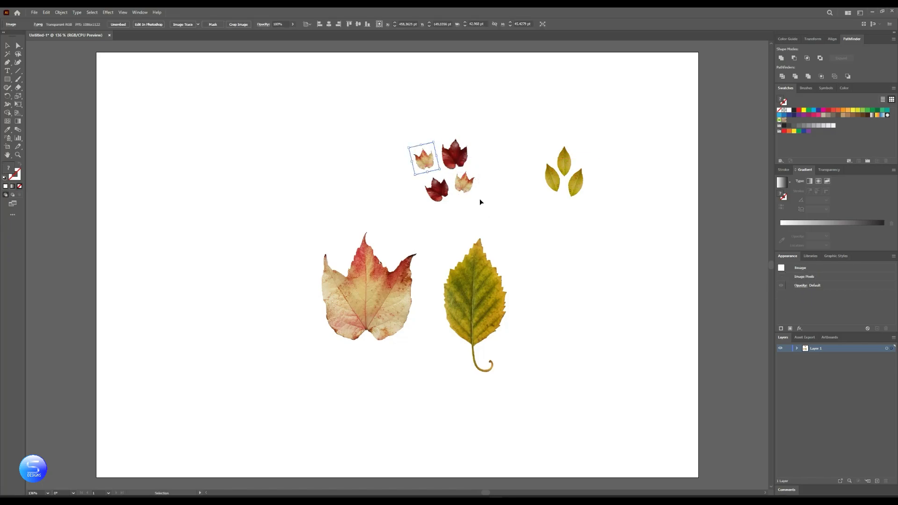
# Save the four-leaf red and cream cluster and the three-leaf yellow cluster as two separate pattern swatches.
pyautogui.moveTo(493, 215); pyautogui.dragTo(411, 135)
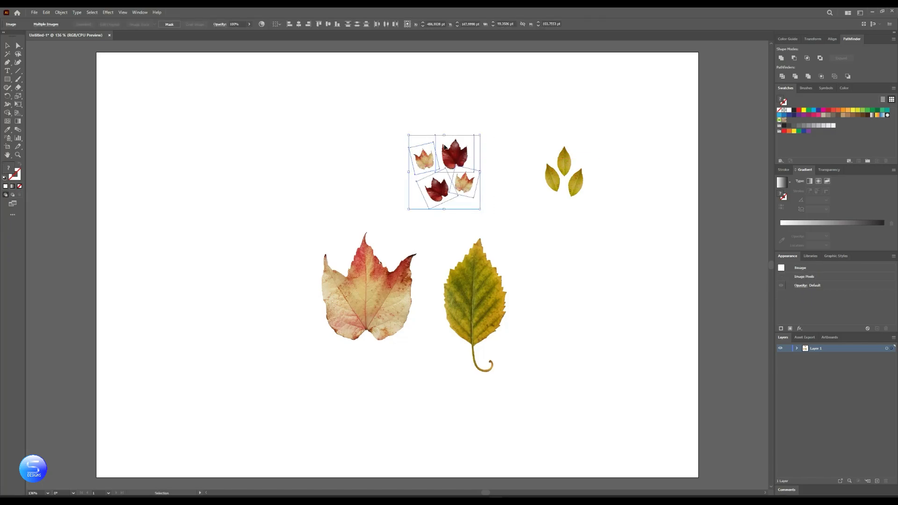
pyautogui.rightClick(465, 161)
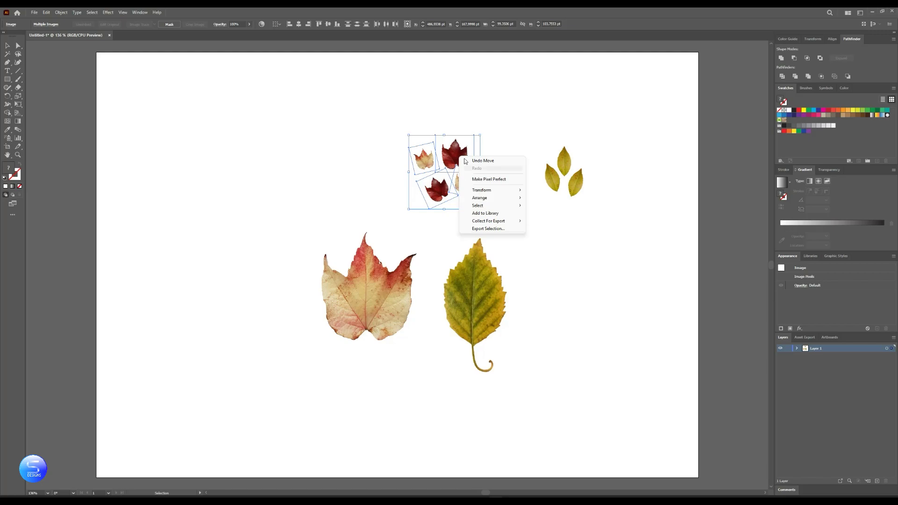
pyautogui.click(462, 159)
pyautogui.moveTo(455, 156); pyautogui.dragTo(790, 121)
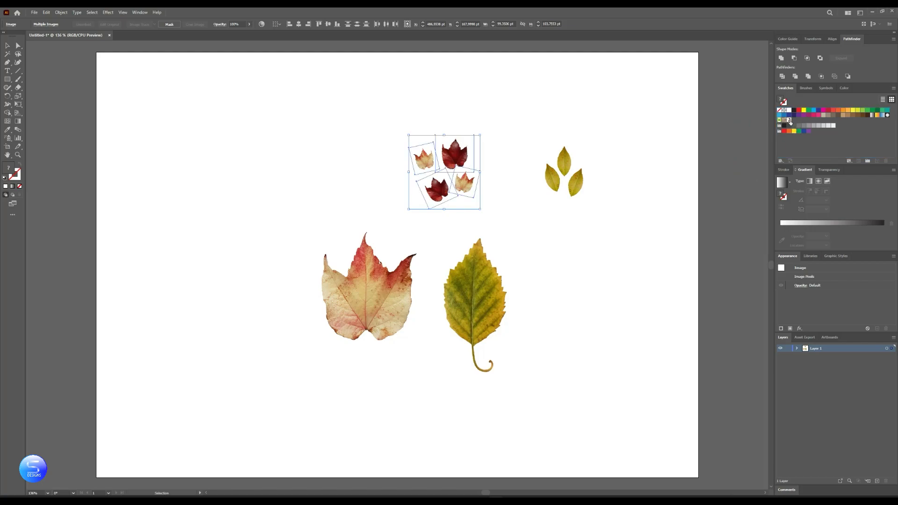
pyautogui.moveTo(621, 235); pyautogui.dragTo(794, 123)
# Select all the leaf artwork and move it down and to the right on the artboard.
pyautogui.click(624, 245)
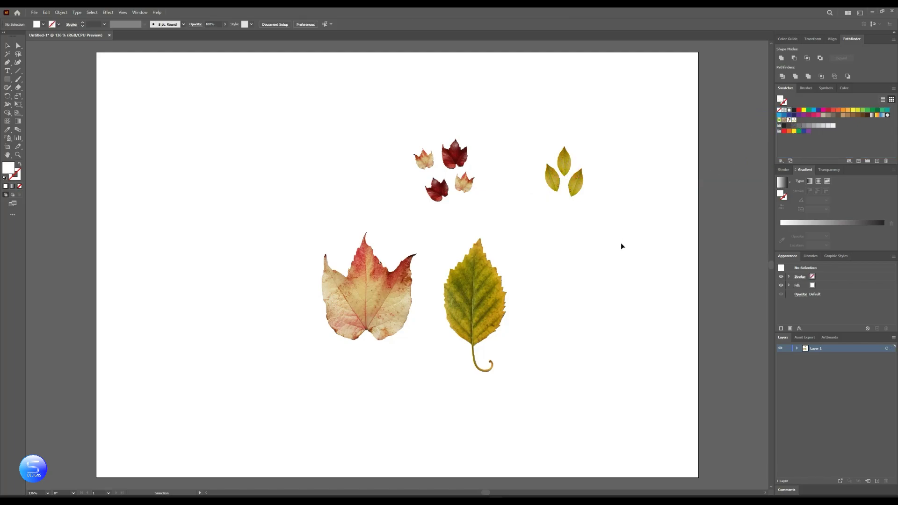
pyautogui.moveTo(598, 395); pyautogui.dragTo(337, 126)
pyautogui.moveTo(485, 290); pyautogui.dragTo(574, 325)
# Scale the serrated green leaf down to about 30 × 51 pt and save it as a pattern swatch.
pyautogui.click(582, 350)
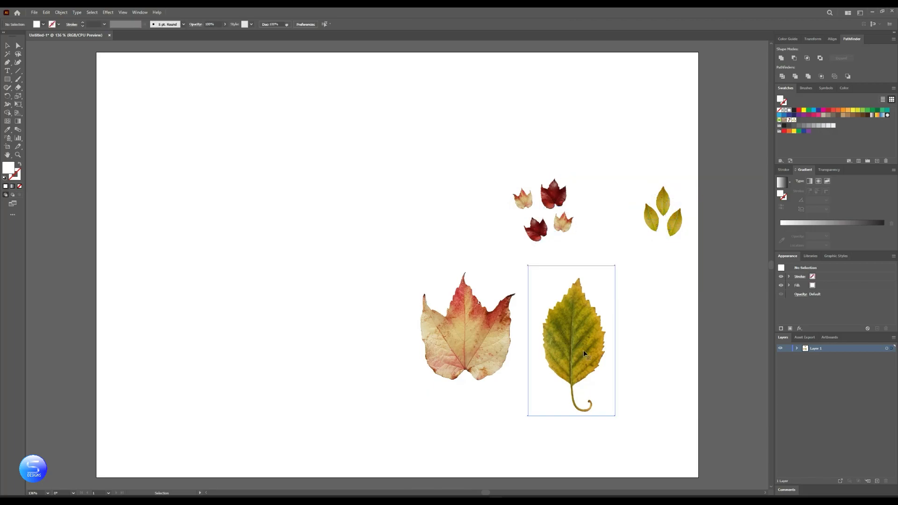
pyautogui.moveTo(615, 265); pyautogui.dragTo(586, 296)
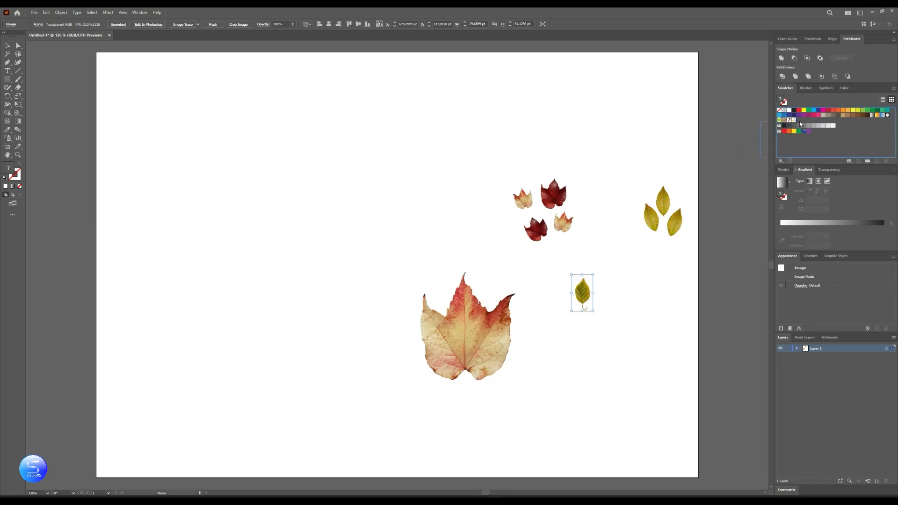
# Save the larger dark red leaf from the red and cream cluster as its own pattern swatch.
pyautogui.click(559, 196)
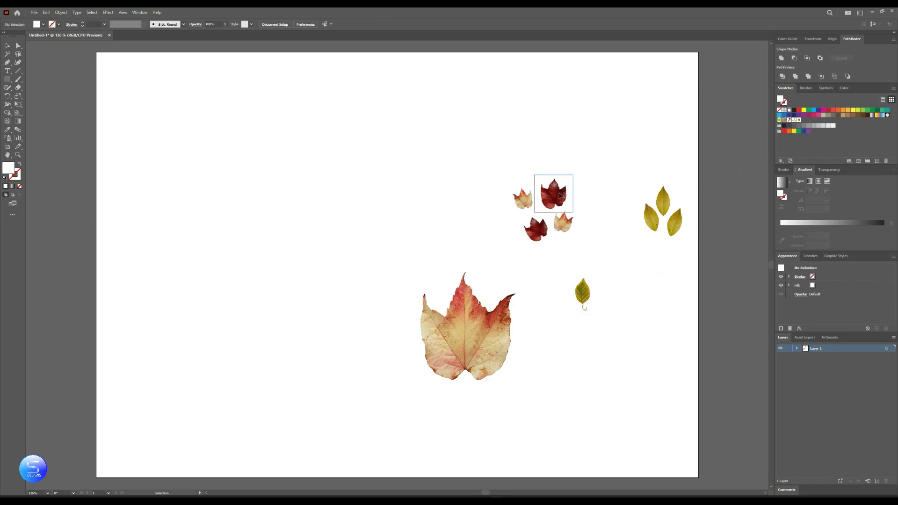
pyautogui.click(651, 206)
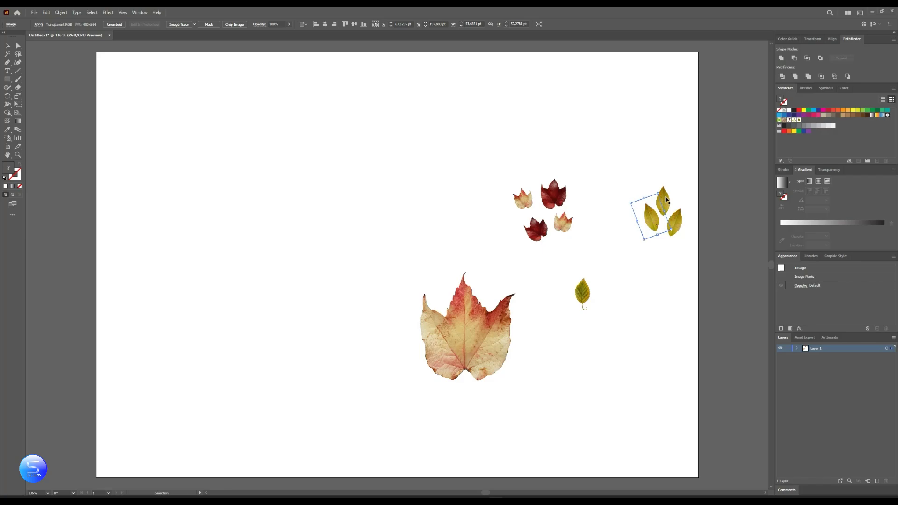
pyautogui.click(598, 177)
pyautogui.click(555, 197)
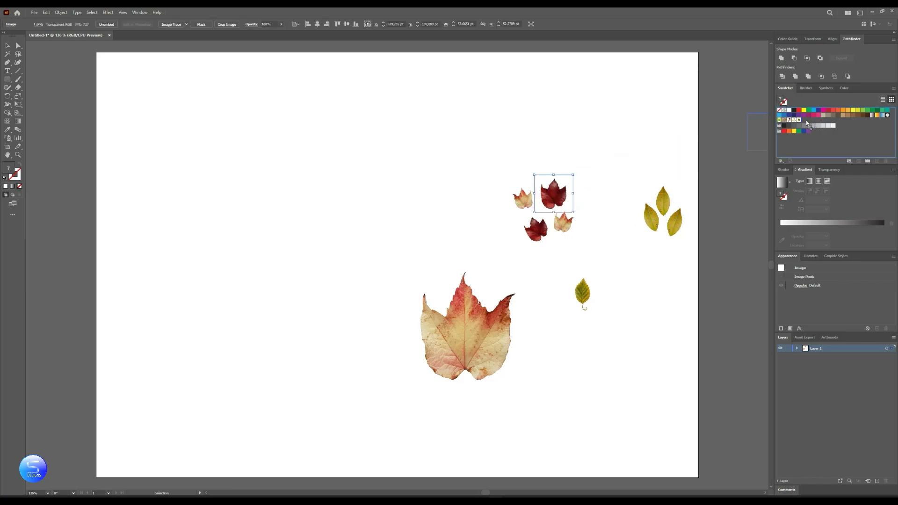
# Scale the large cream leaf down to about 33 × 36 pt, save it as a pattern swatch and move it near the yellow cluster.
pyautogui.click(490, 327)
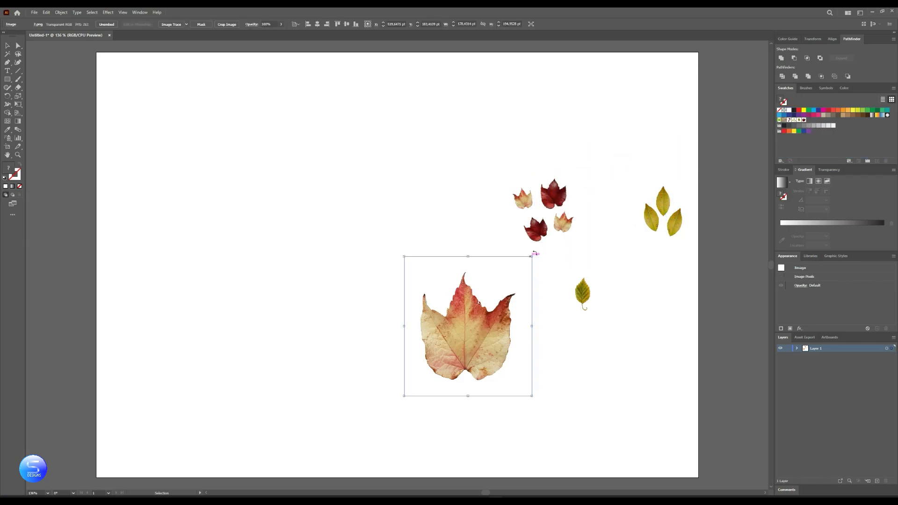
pyautogui.moveTo(532, 256); pyautogui.dragTo(481, 313)
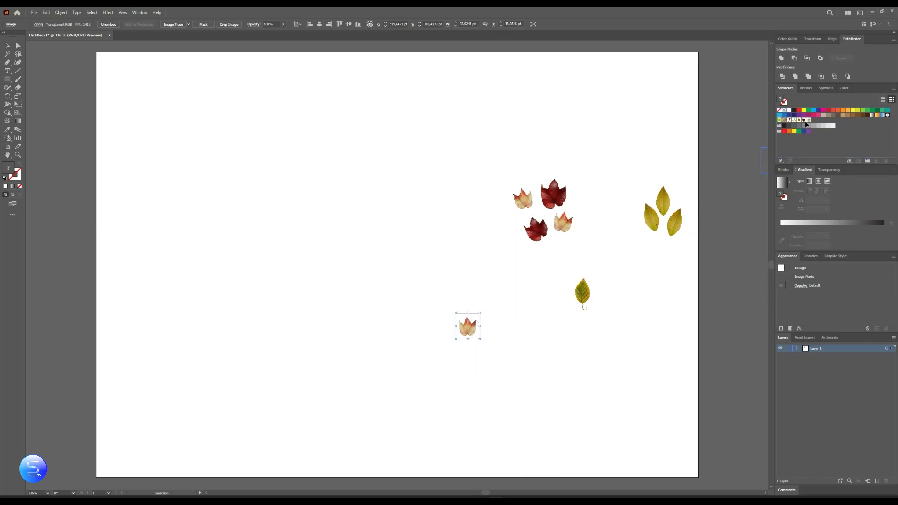
pyautogui.moveTo(467, 324); pyautogui.dragTo(620, 244)
# Select all the leaf artwork and shift it slightly up and to the right on the artboard.
pyautogui.moveTo(674, 354); pyautogui.dragTo(512, 155)
pyautogui.moveTo(571, 198); pyautogui.dragTo(579, 185)
pyautogui.click(500, 319)
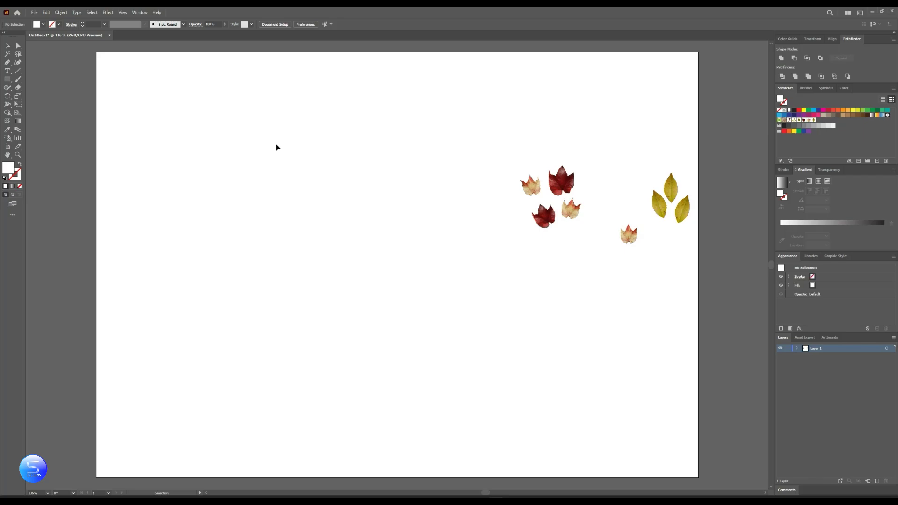
# Draw a full-height rectangle of about 238 × 595 pt along the artboard's left edge and fill it with New Pattern Swatch 1.
pyautogui.click(6, 80)
pyautogui.moveTo(97, 53); pyautogui.dragTo(267, 477)
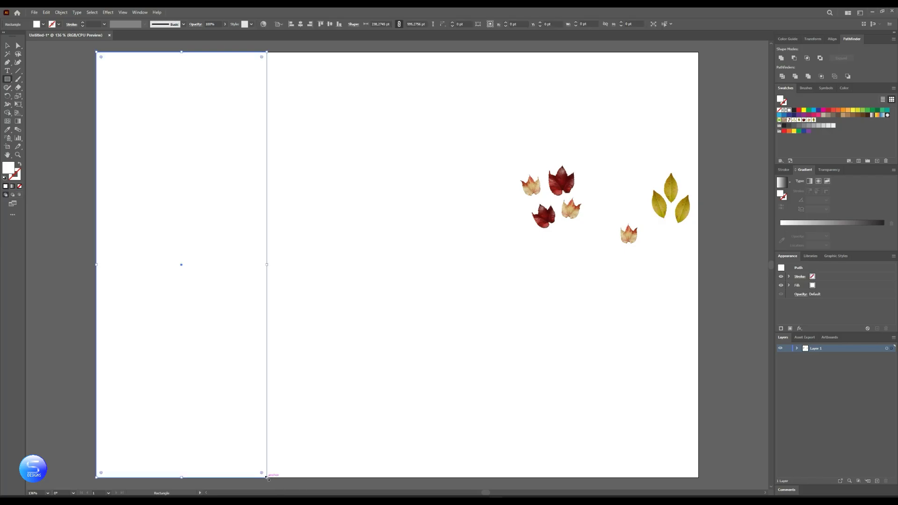
pyautogui.click(789, 119)
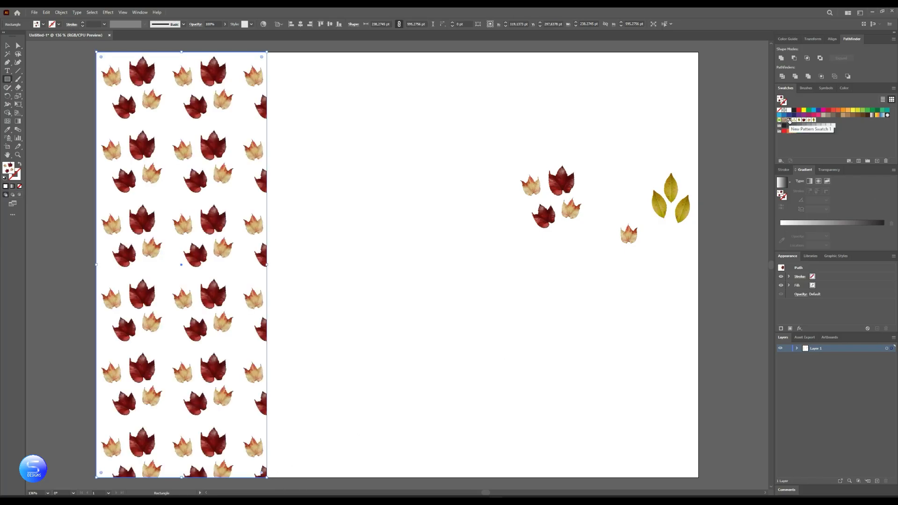
# Edit New Pattern Swatch 1 to use the Brick by Column tile type and finish pattern editing.
pyautogui.doubleClick(789, 119)
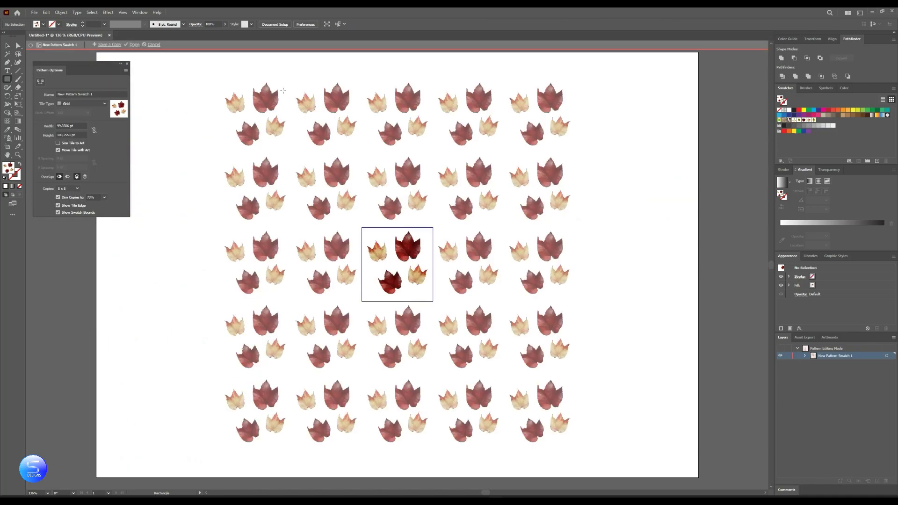
pyautogui.click(80, 104)
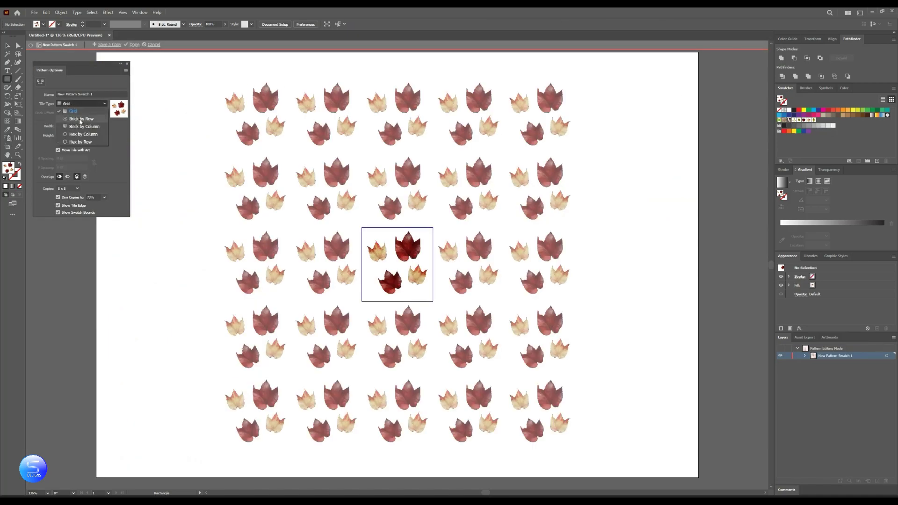
pyautogui.click(80, 118)
pyautogui.click(82, 103)
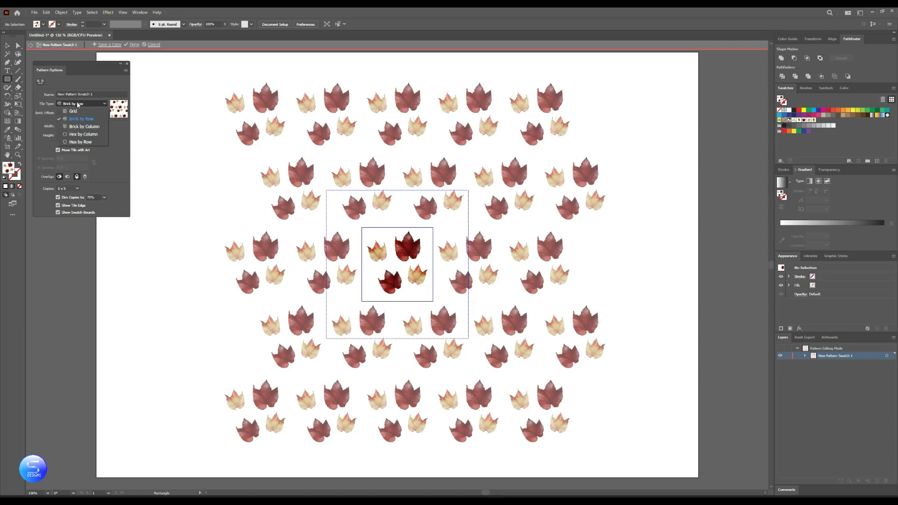
pyautogui.click(74, 126)
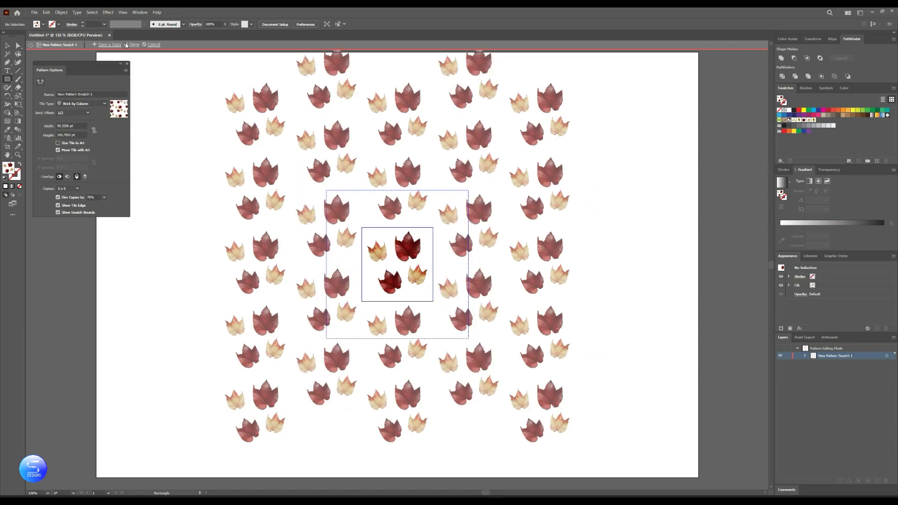
pyautogui.click(133, 45)
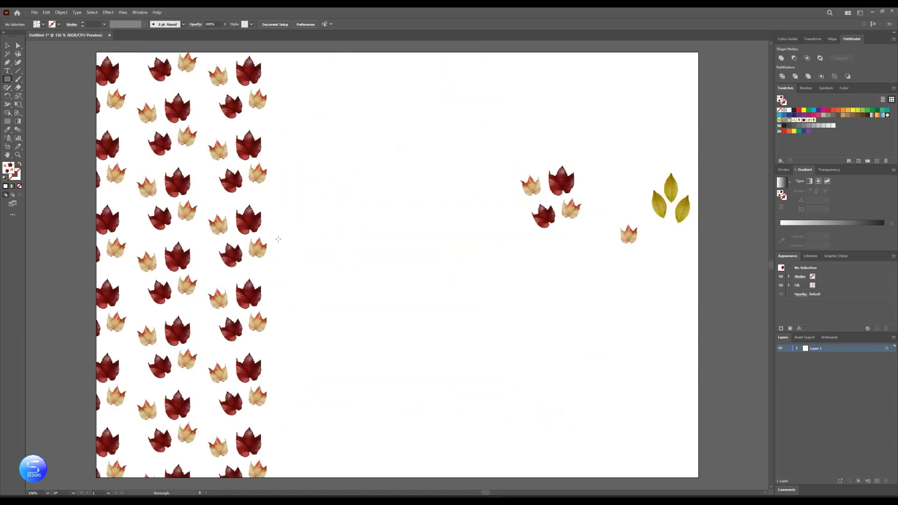
# Resize the red and cream patterned rectangle from its right edge, making it slightly narrower.
pyautogui.click(251, 192)
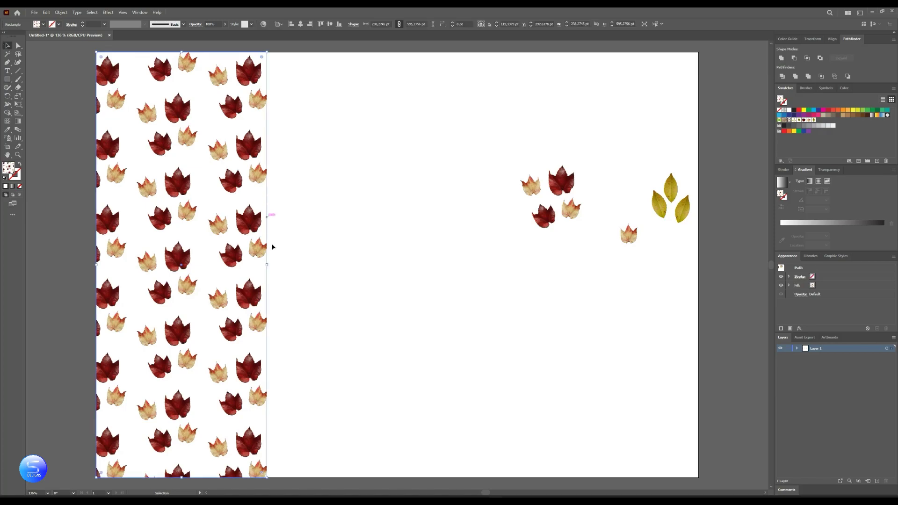
pyautogui.moveTo(266, 265); pyautogui.dragTo(467, 263)
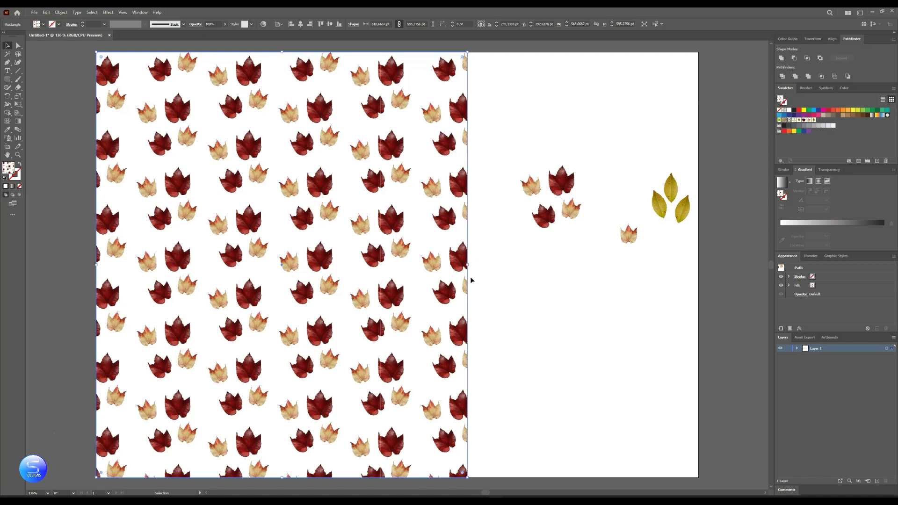
pyautogui.moveTo(468, 265); pyautogui.dragTo(261, 247)
pyautogui.click(40, 106)
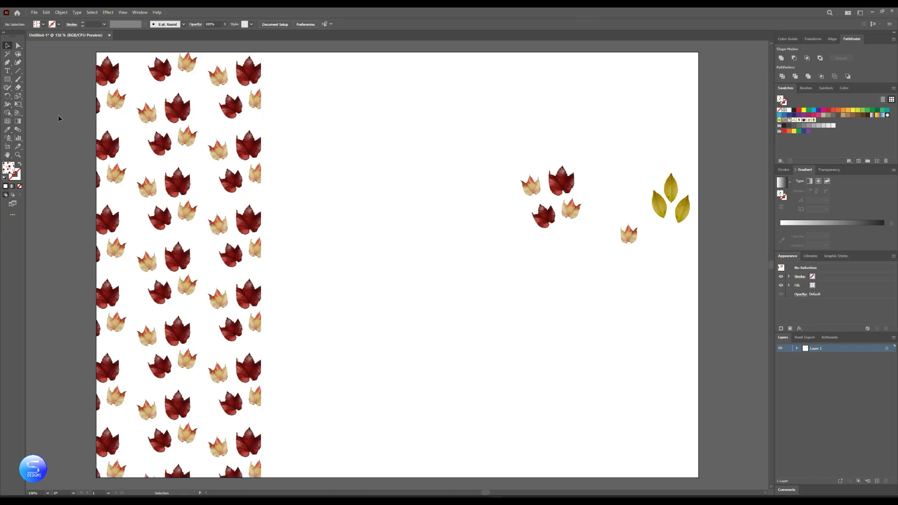
# Draw an adjoining full-height rectangle of about 256 × 595 pt and fill it with New Pattern Swatch 2.
pyautogui.click(8, 79)
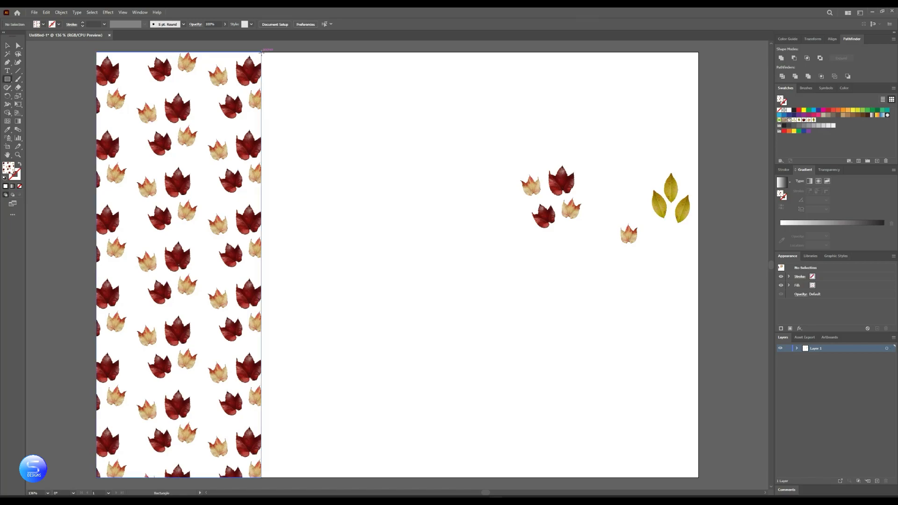
pyautogui.moveTo(261, 52); pyautogui.dragTo(444, 477)
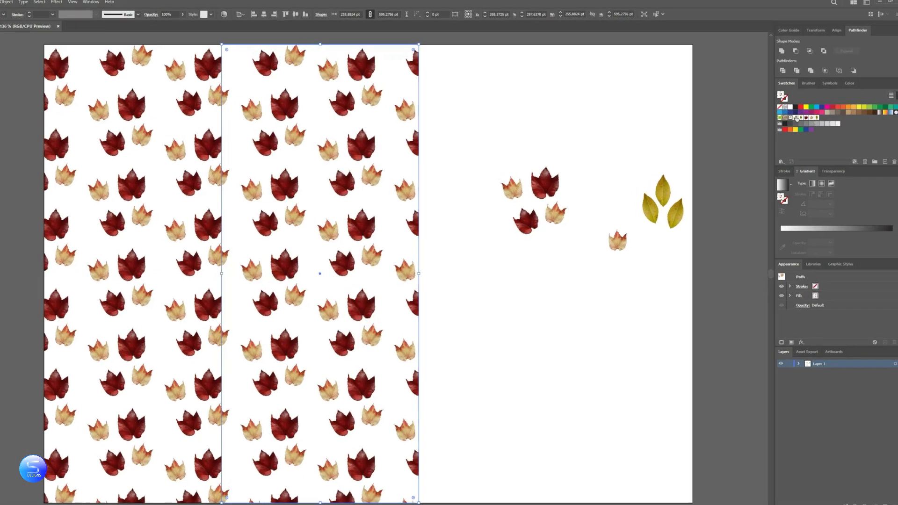
pyautogui.click(794, 120)
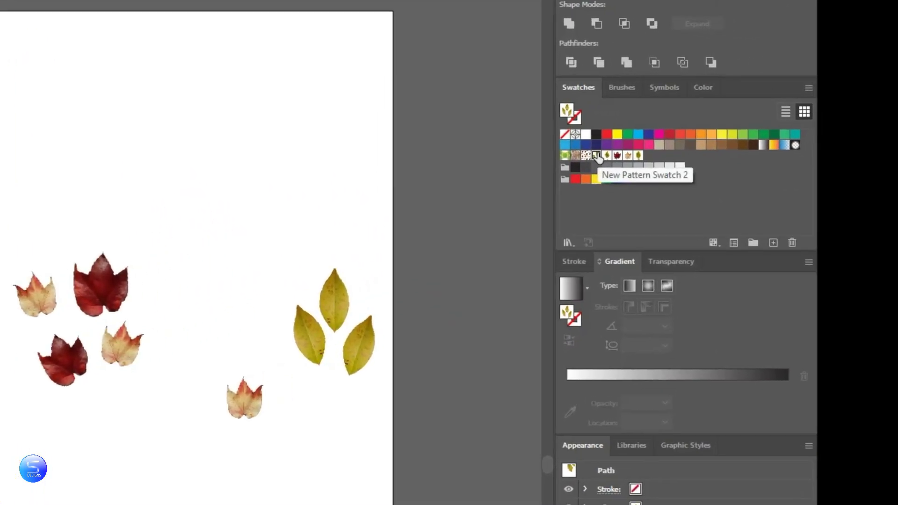
# Edit New Pattern Swatch 2 to tile as Brick by Column with a 2/3 brick offset and finish pattern editing.
pyautogui.doubleClick(597, 155)
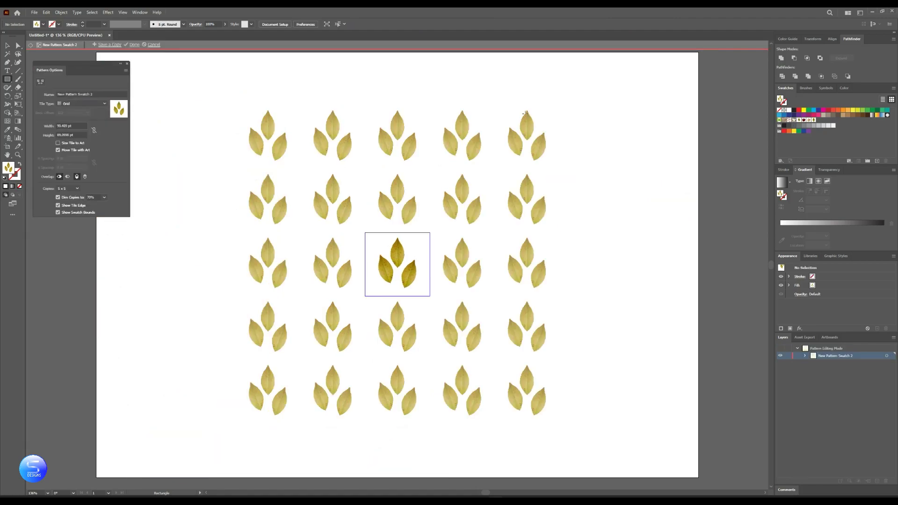
pyautogui.click(81, 104)
pyautogui.click(77, 119)
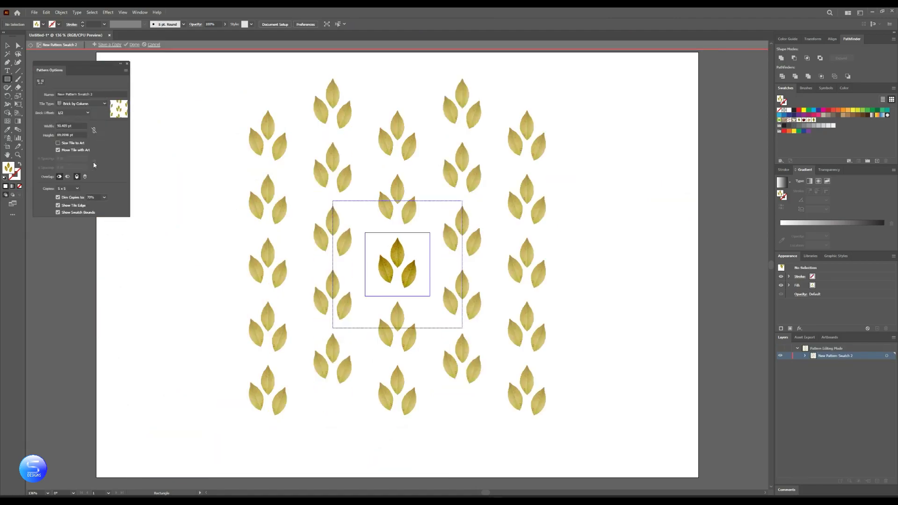
pyautogui.click(88, 114)
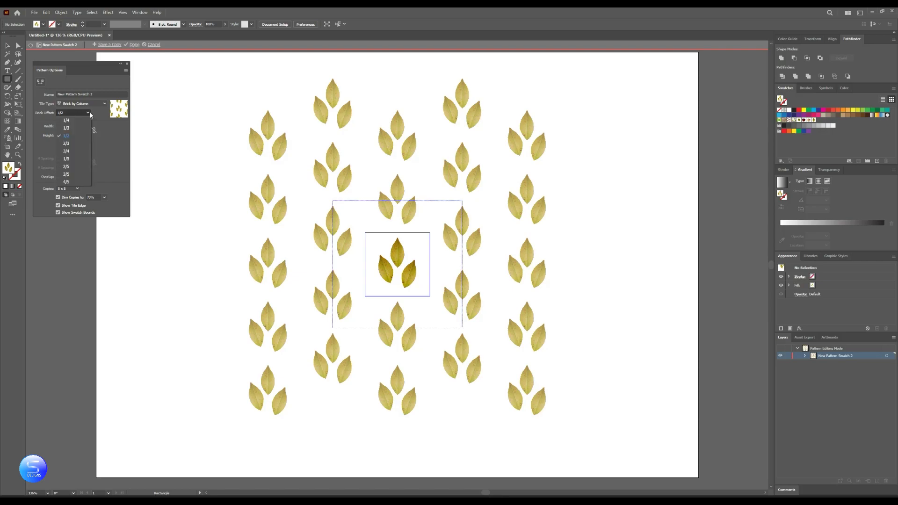
pyautogui.click(68, 143)
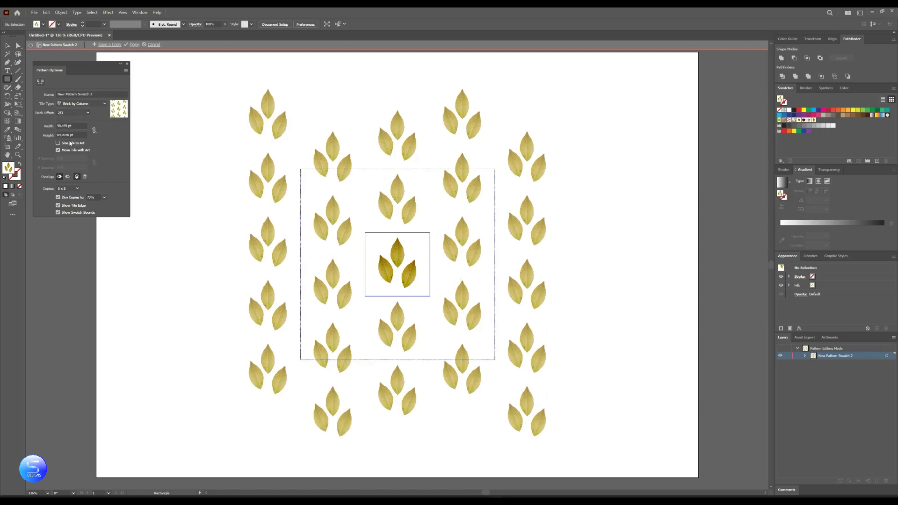
pyautogui.click(132, 45)
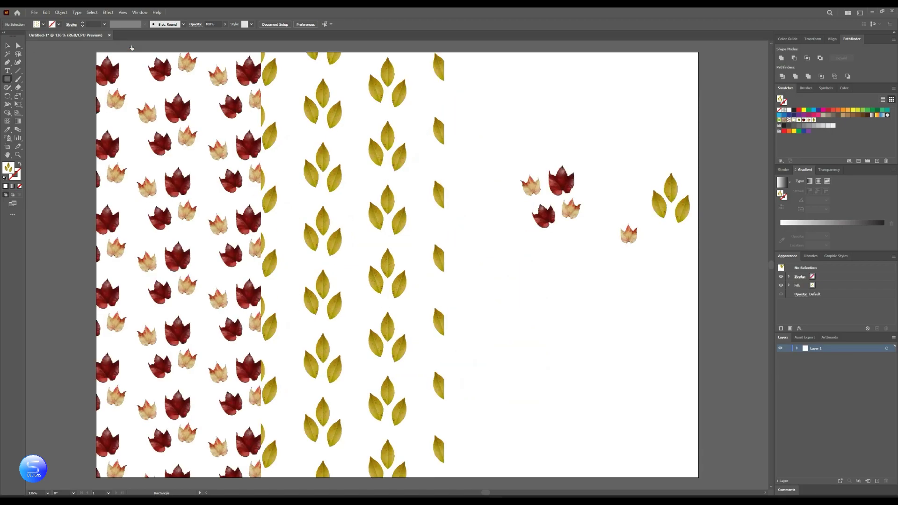
# Move the loose leaf artwork off the artboard and widen the yellow leaf rectangle slightly from its right edge.
pyautogui.click(7, 45)
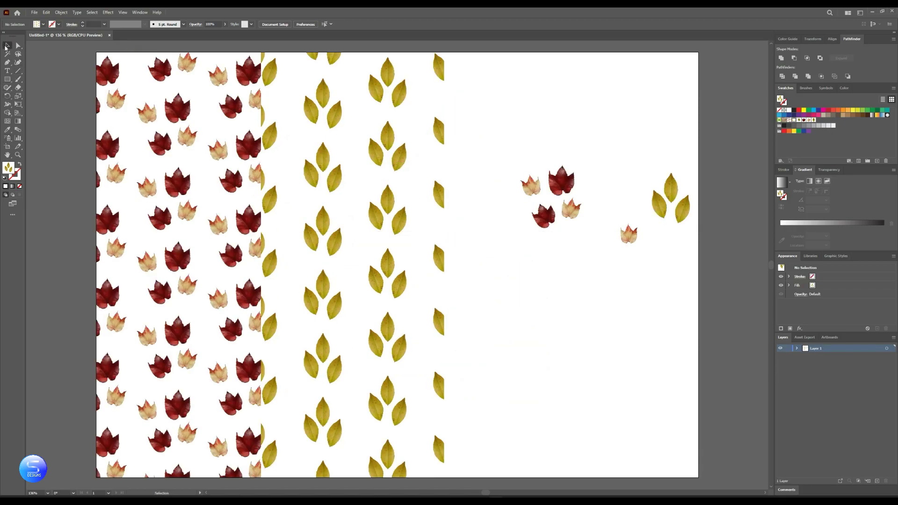
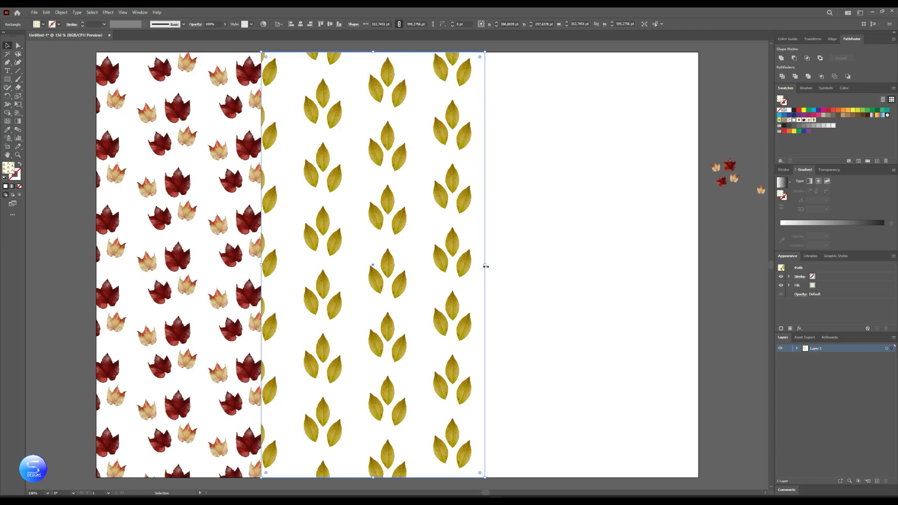
pyautogui.moveTo(485, 265); pyautogui.dragTo(467, 266)
pyautogui.click(519, 271)
# Draw a third full-height rectangle of about 254 × 595 pt beside the yellow leaf one and fill it with New Pattern Swatch 6.
pyautogui.click(7, 79)
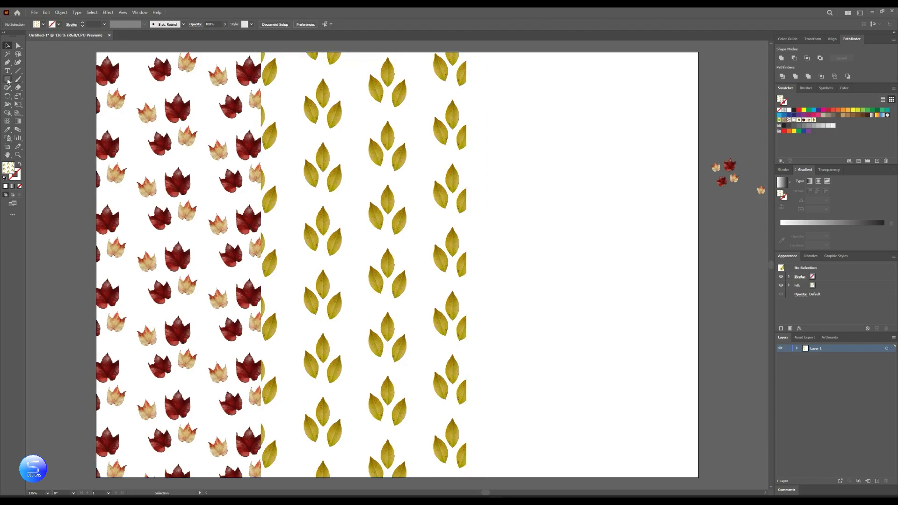
pyautogui.moveTo(466, 53); pyautogui.dragTo(648, 477)
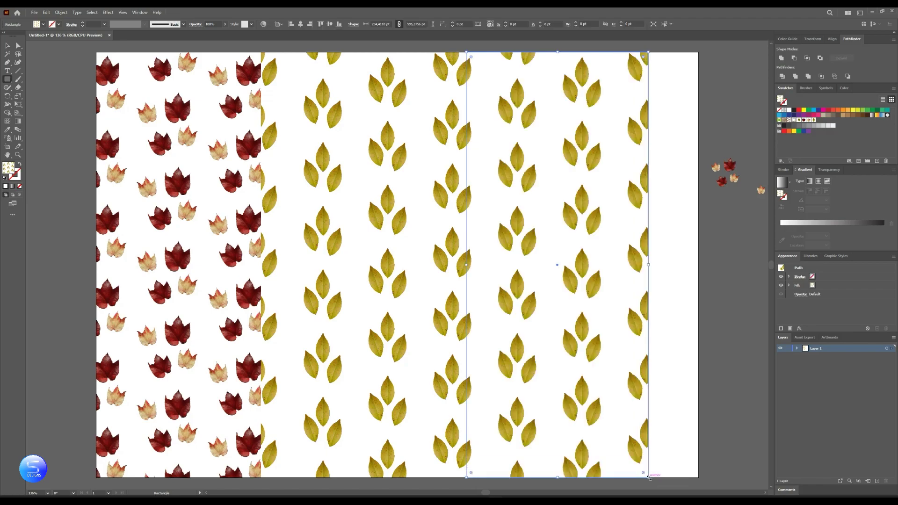
pyautogui.click(804, 120)
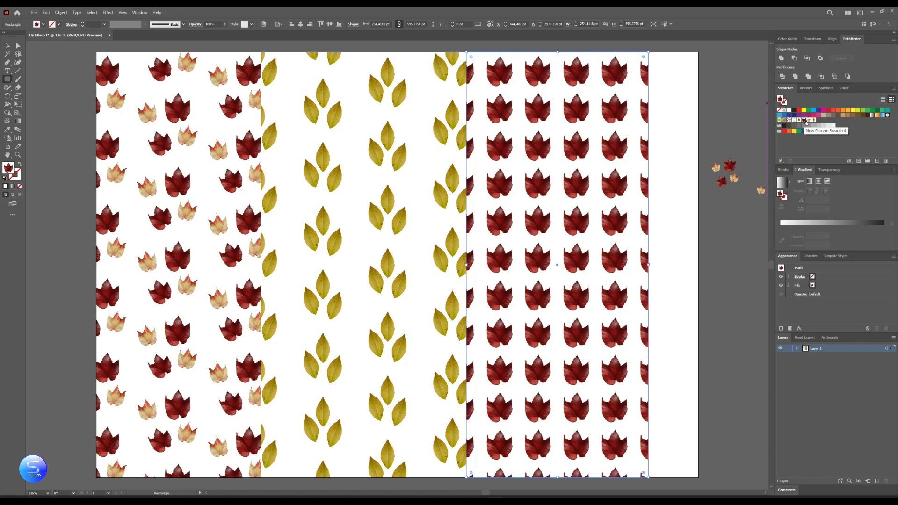
pyautogui.click(809, 120)
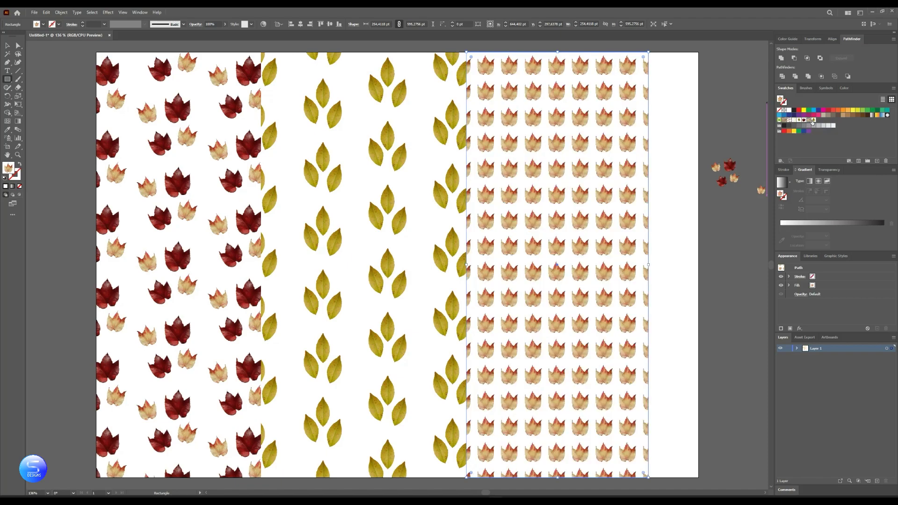
pyautogui.click(814, 120)
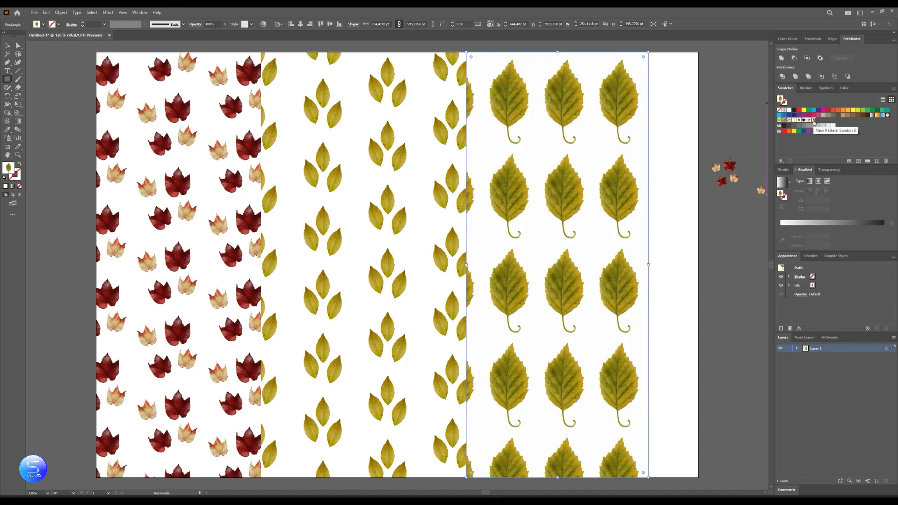
# Edit New Pattern Swatch 6 to use the Brick by Column tile type and finish pattern editing.
pyautogui.doubleClick(813, 120)
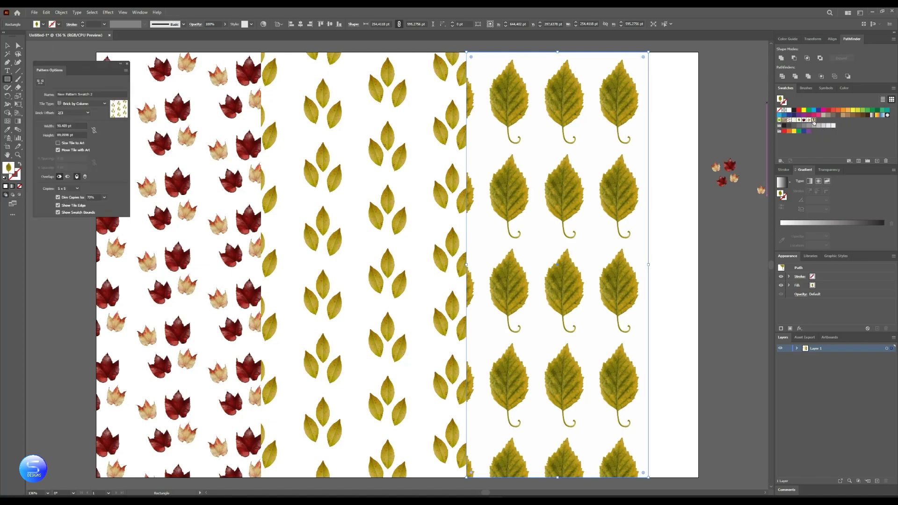
pyautogui.click(78, 104)
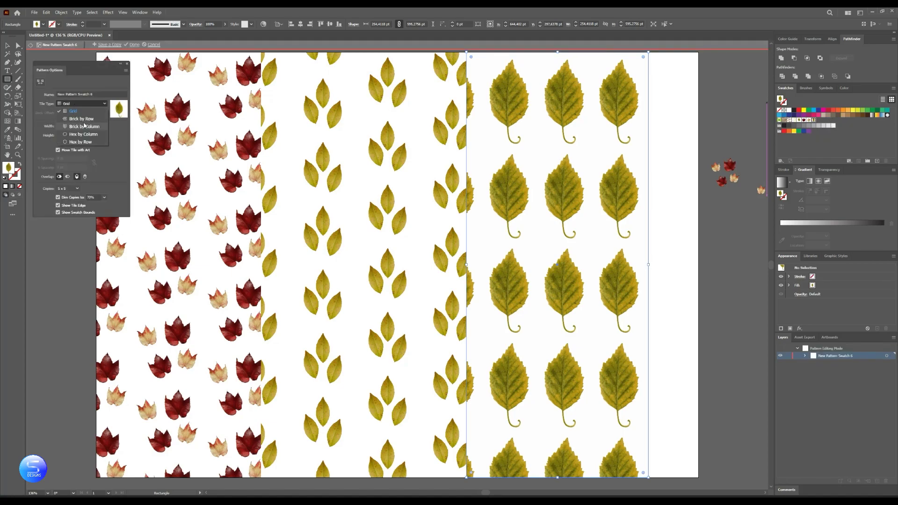
pyautogui.press('Escape')
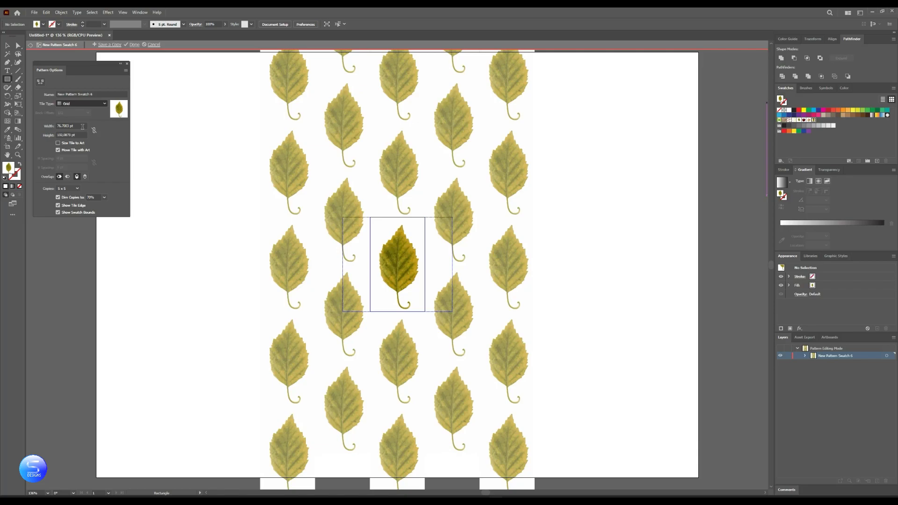
pyautogui.click(133, 45)
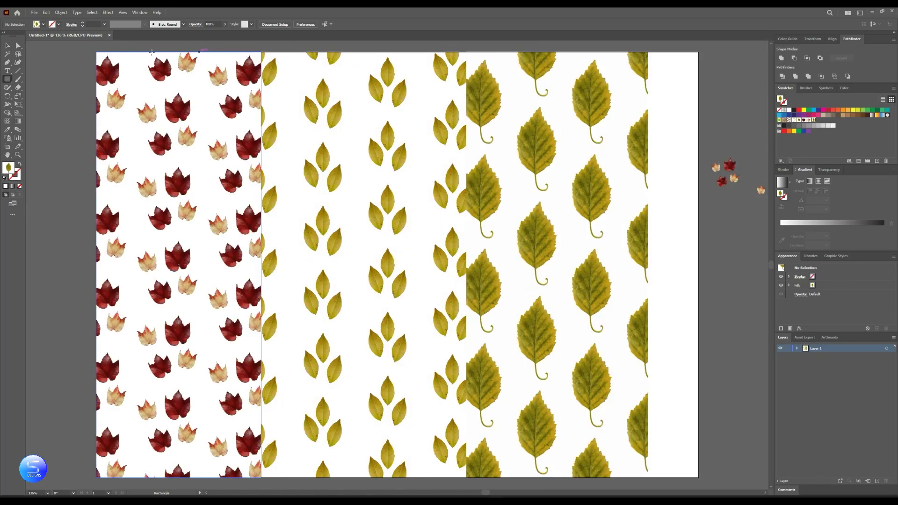
# Select all three patterned rectangles and narrow them together from the right edge to free space at the artboard's right side.
pyautogui.click(7, 46)
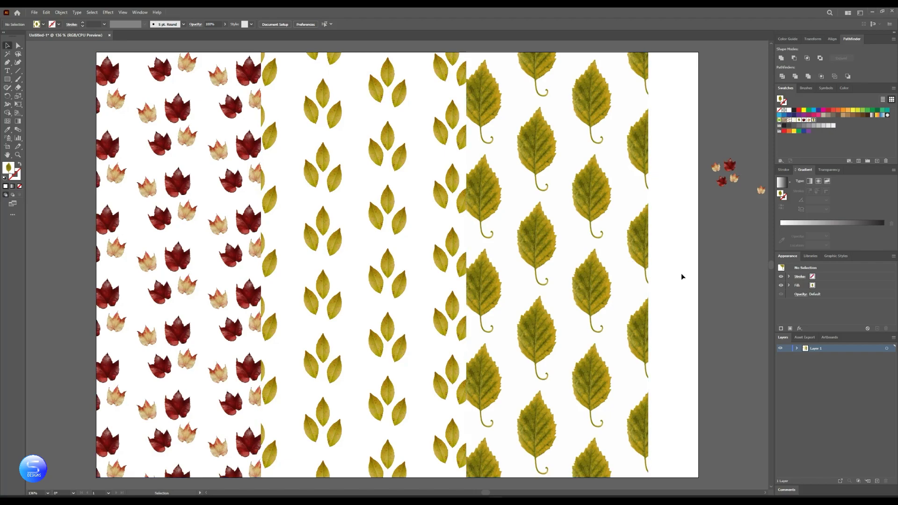
pyautogui.moveTo(680, 275); pyautogui.dragTo(176, 309)
pyautogui.moveTo(678, 250); pyautogui.dragTo(526, 262)
pyautogui.click(585, 248)
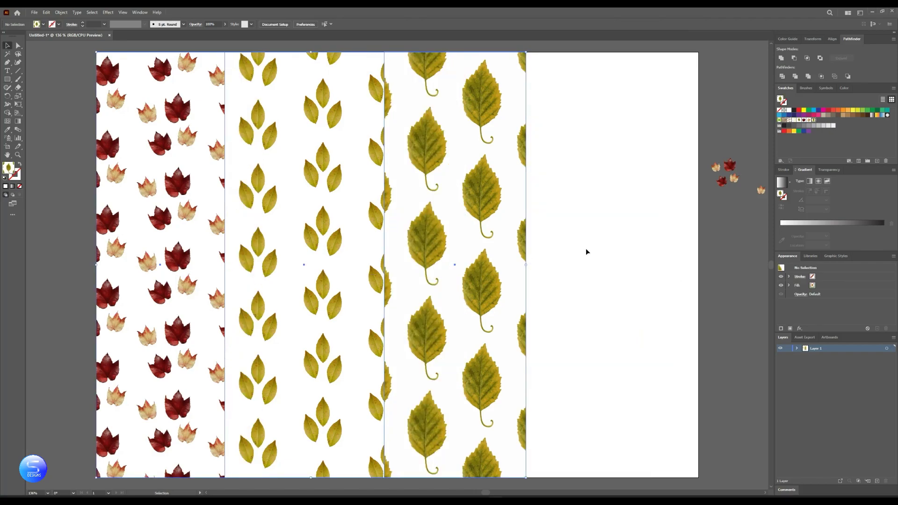
# Draw a fourth full-height rectangle of about 215 × 595 pt beside the large green leaf one and fill it with New Pattern Swatch 4.
pyautogui.click(483, 225)
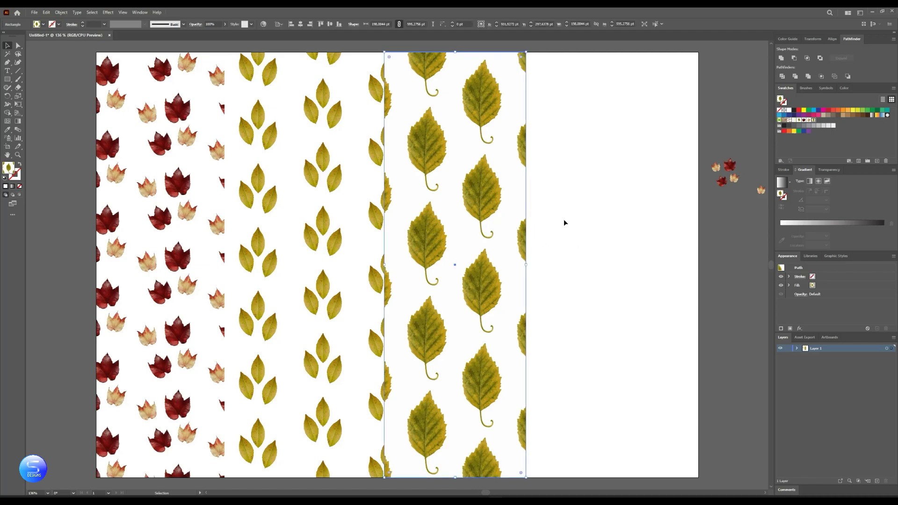
pyautogui.click(9, 81)
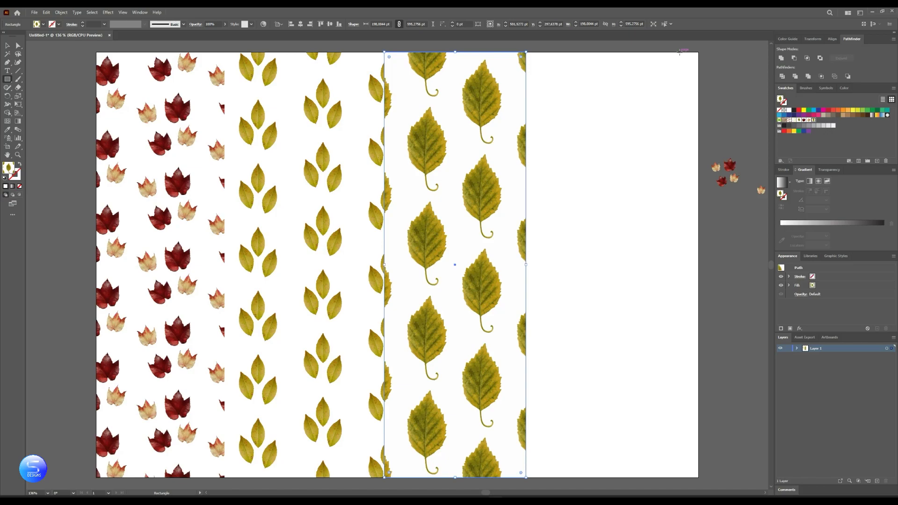
pyautogui.moveTo(680, 52); pyautogui.dragTo(527, 478)
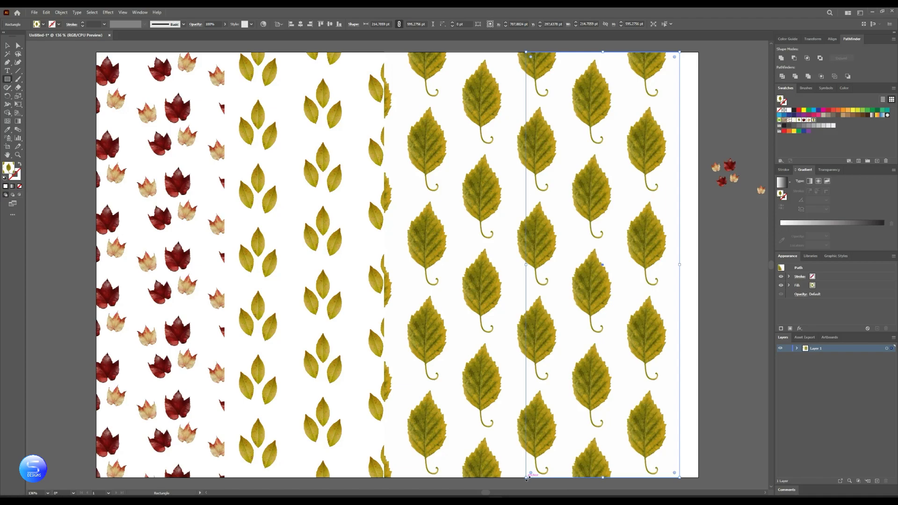
pyautogui.click(804, 120)
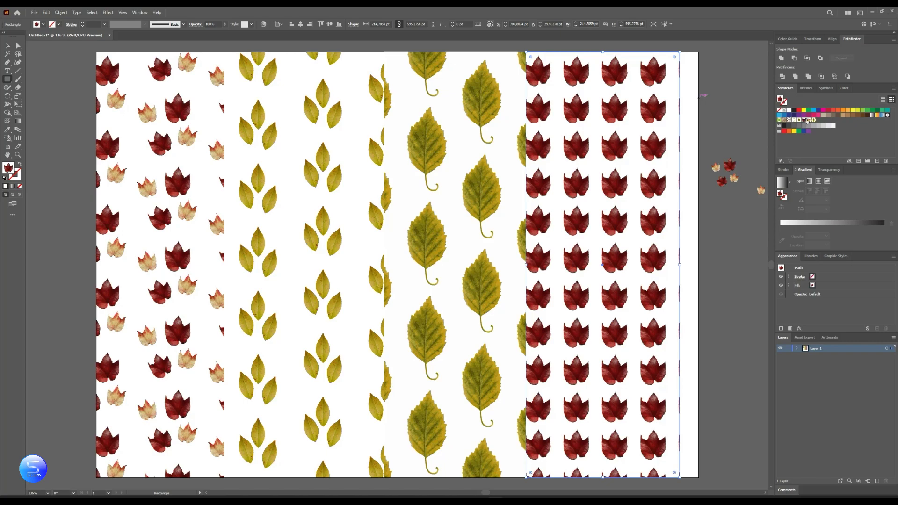
# Edit New Pattern Swatch 4 to use the Brick by Column tile type and finish pattern editing.
pyautogui.doubleClick(804, 121)
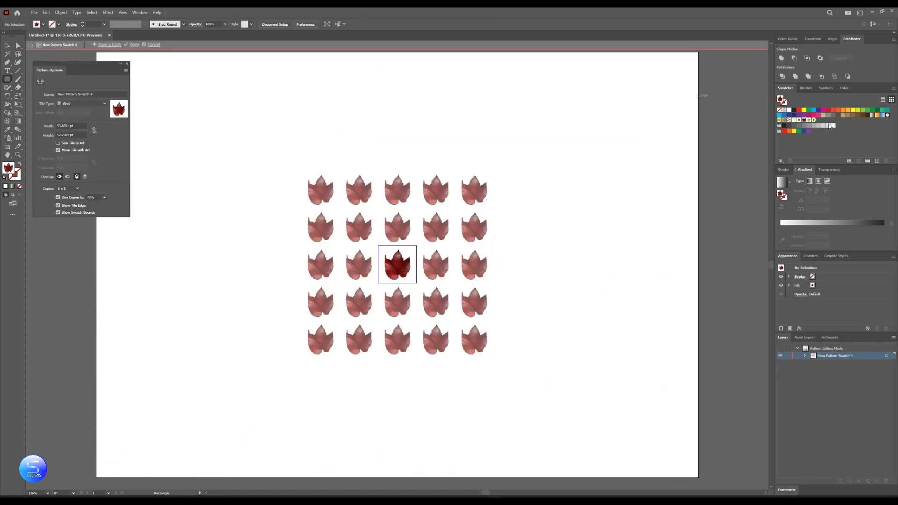
pyautogui.click(82, 104)
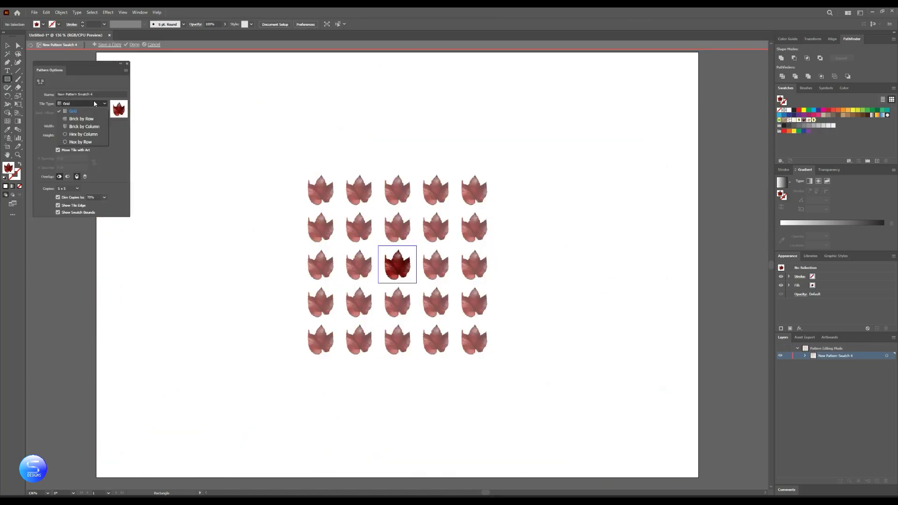
pyautogui.click(83, 126)
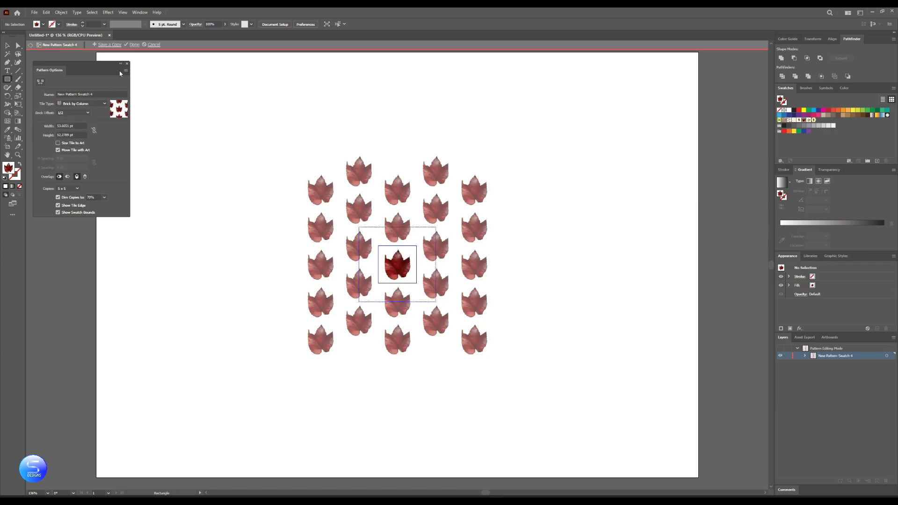
pyautogui.click(134, 45)
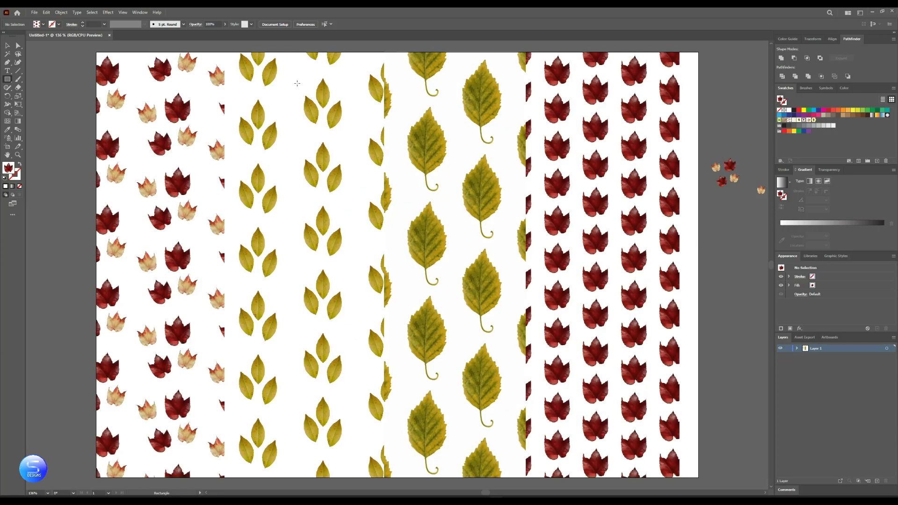
# Select all four patterned rectangles, stretch them together to the artboard's right edge, and deselect them.
pyautogui.press('v')
pyautogui.keyDown('ctrl'); pyautogui.keyDown('alt'); pyautogui.click(337, 357); pyautogui.keyUp('alt'); pyautogui.keyUp('ctrl')
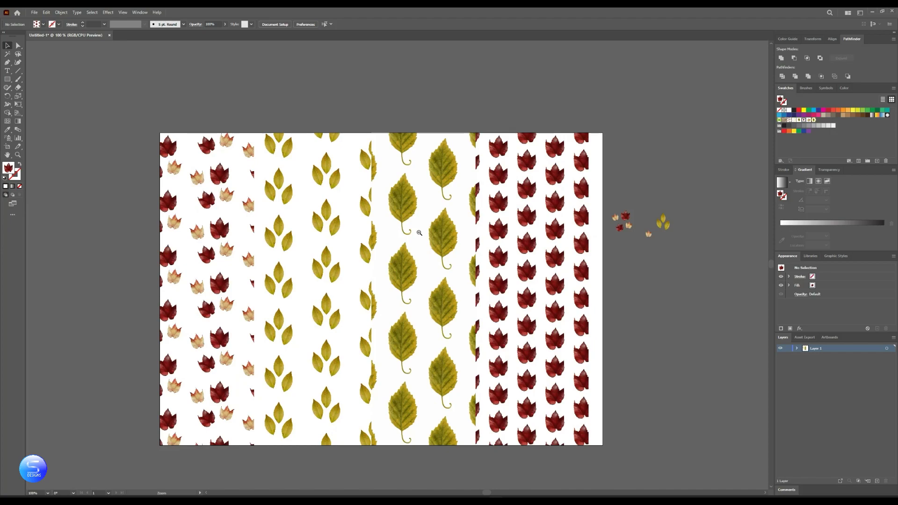
pyautogui.click(558, 290)
pyautogui.moveTo(612, 300); pyautogui.dragTo(175, 347)
pyautogui.moveTo(602, 289); pyautogui.dragTo(603, 289)
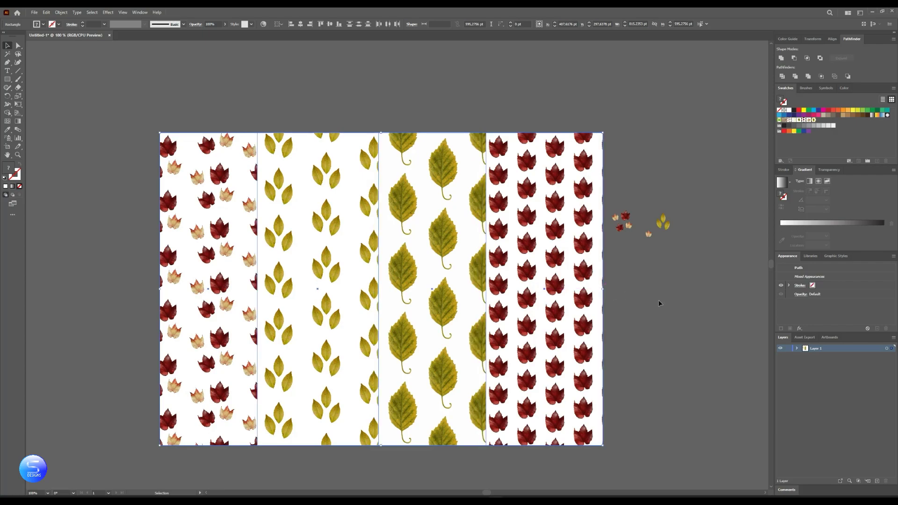
pyautogui.click(660, 304)
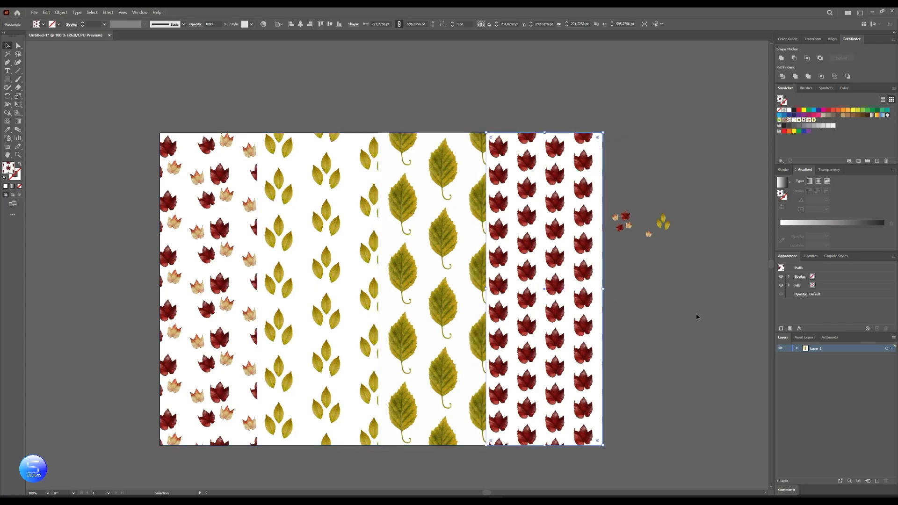
pyautogui.click(291, 281)
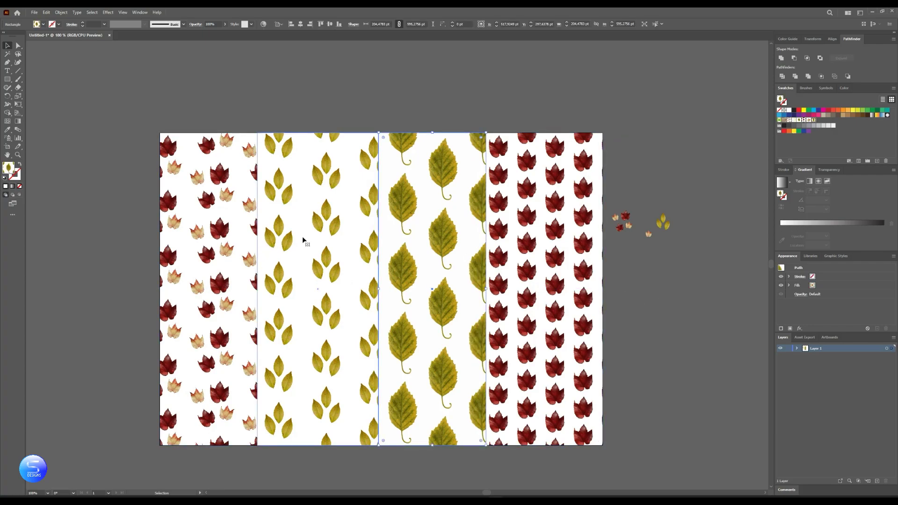
pyautogui.click(84, 116)
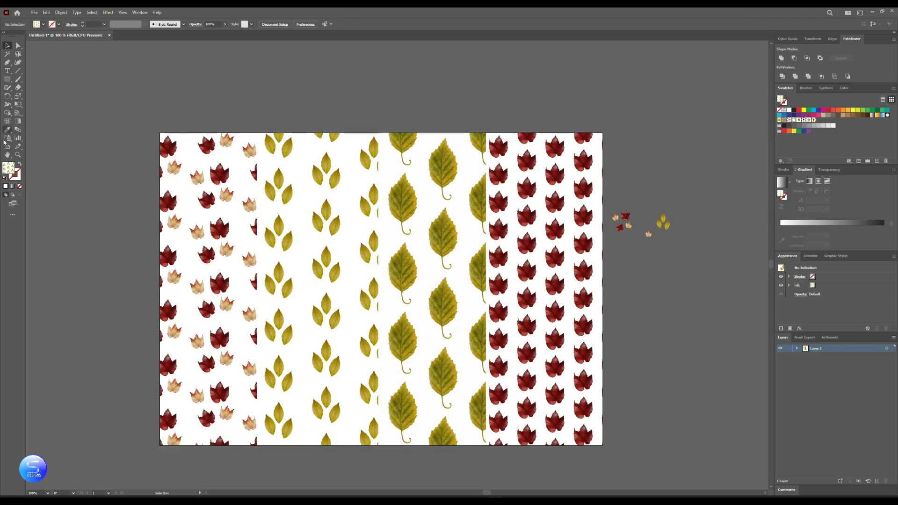
# Set the fill colour to red FF0000 and draw a rectangle of about 185 × 604 pt over the first maple leaf pattern.
pyautogui.click(8, 79)
pyautogui.doubleClick(7, 169)
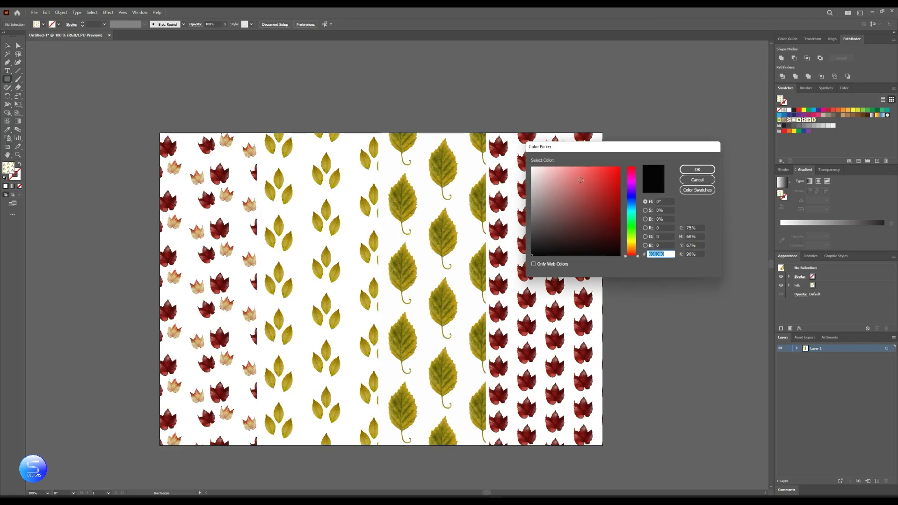
pyautogui.click(613, 174)
pyautogui.click(620, 167)
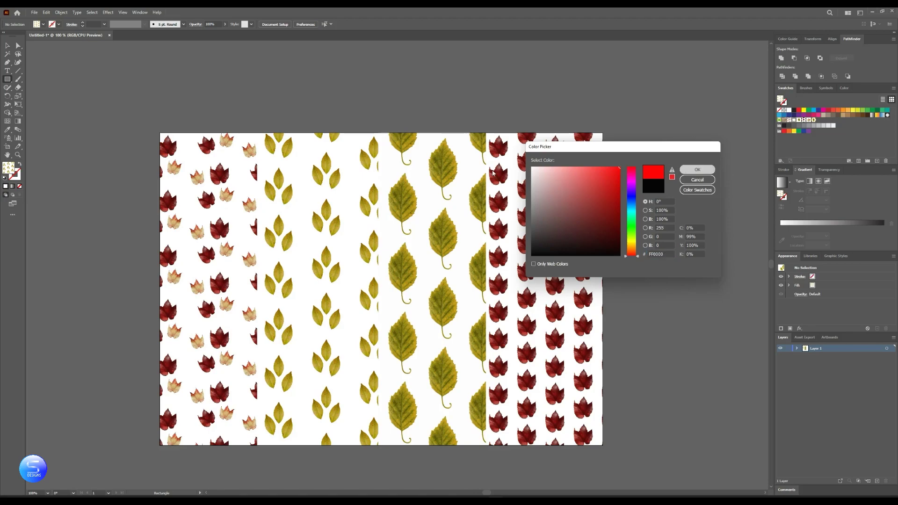
pyautogui.click(697, 169)
pyautogui.moveTo(160, 132); pyautogui.dragTo(258, 450)
# Send the red rectangle to the back, behind the first maple leaf pattern.
pyautogui.click(8, 45)
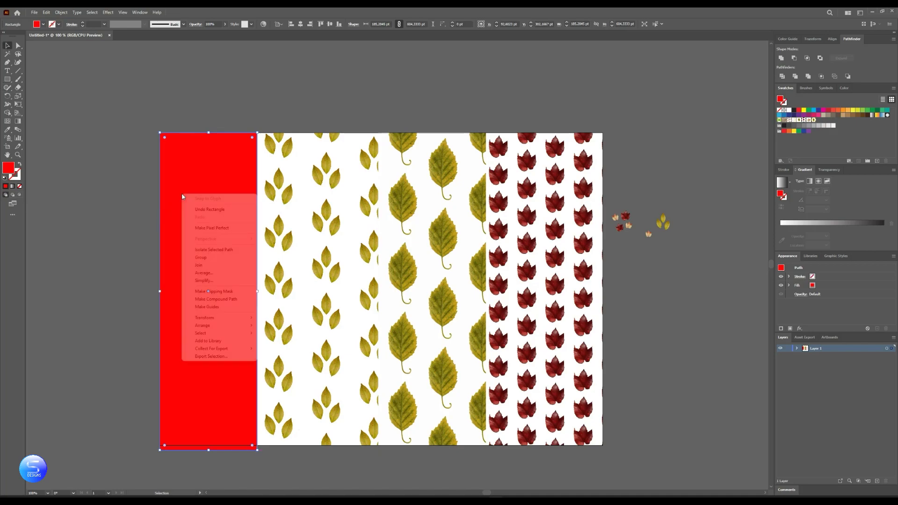
pyautogui.rightClick(182, 195)
pyautogui.moveTo(226, 330)
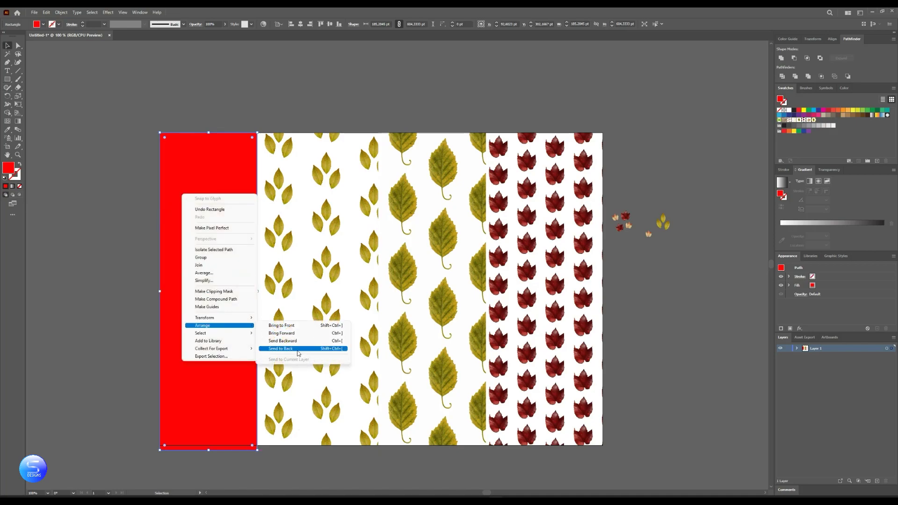
pyautogui.click(295, 353)
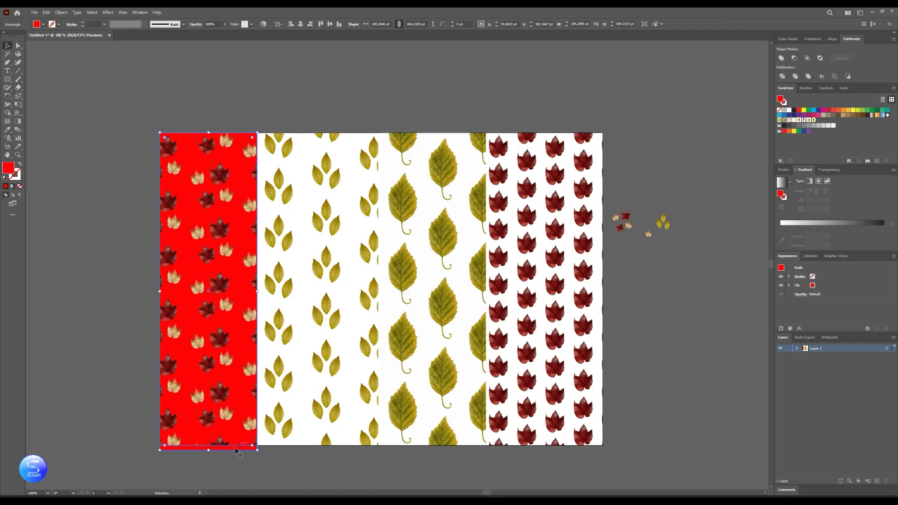
# Try yellow, green, dark blue and orange swatch fills on the background rectangle behind the first maple leaf pattern.
pyautogui.doubleClick(8, 170)
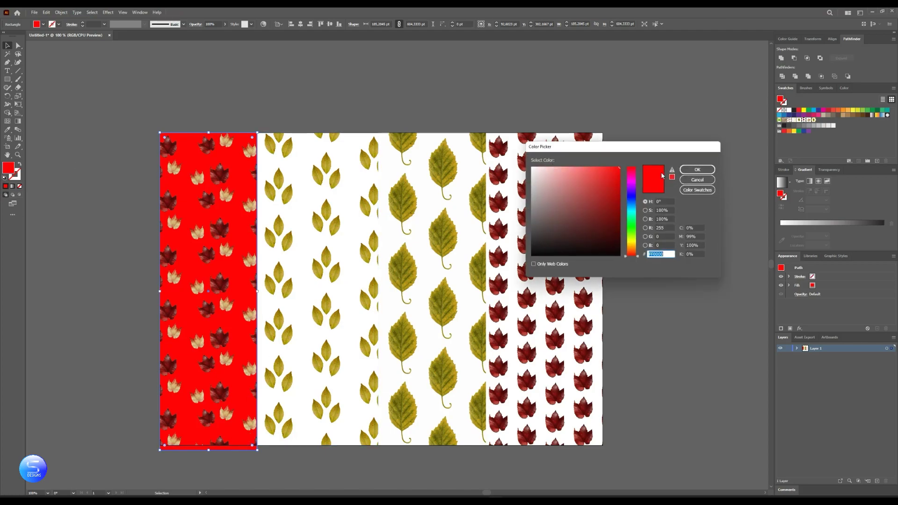
pyautogui.click(697, 179)
pyautogui.click(804, 111)
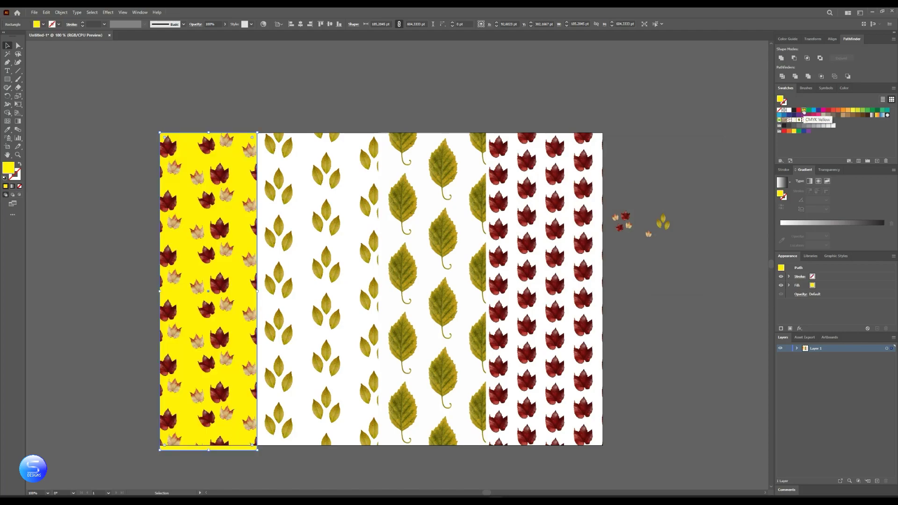
pyautogui.click(809, 111)
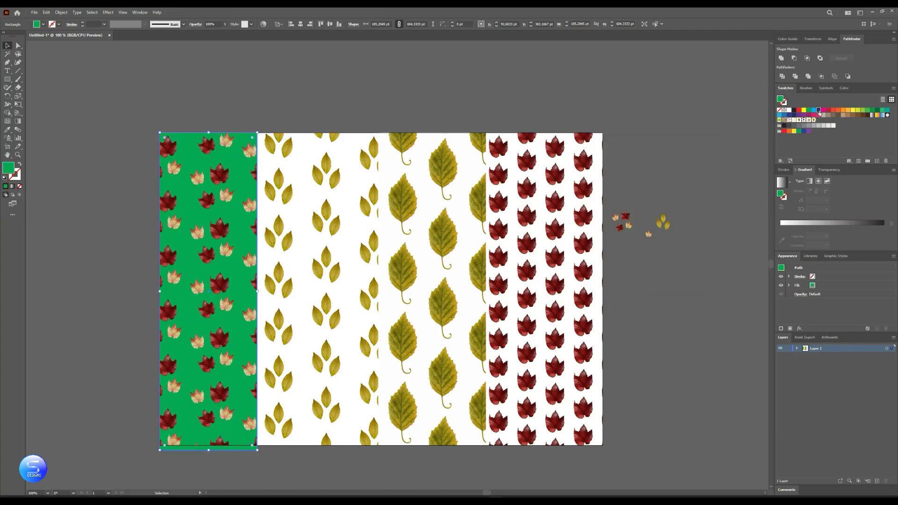
pyautogui.click(818, 111)
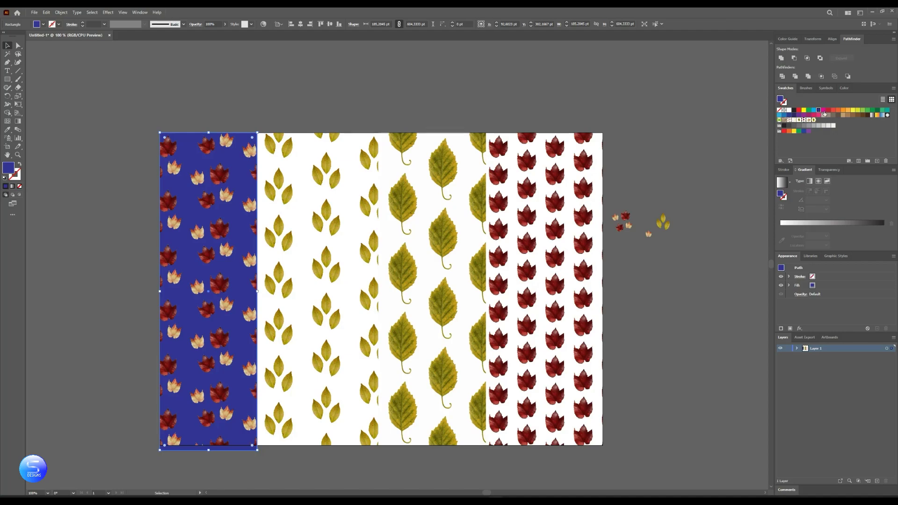
pyautogui.click(836, 111)
pyautogui.click(843, 111)
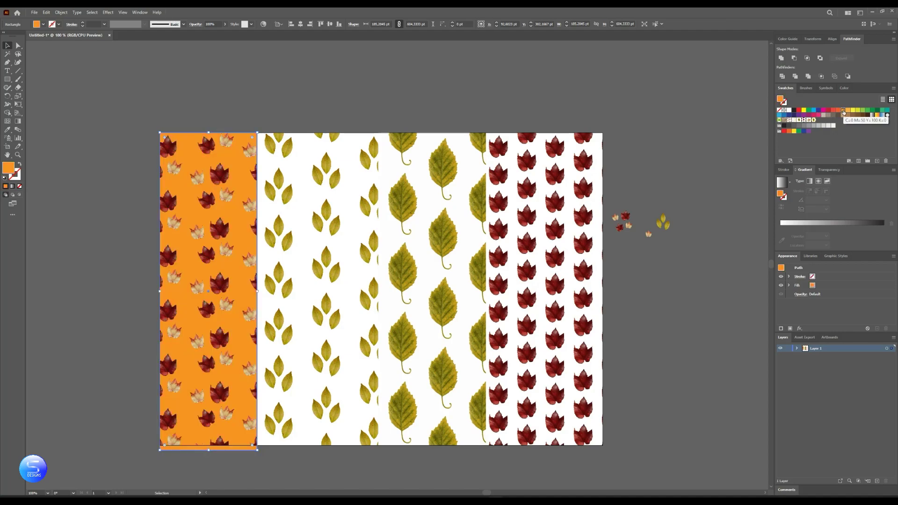
# Fill the first background rectangle with the light red swatch and shorten it to end at the artboard's bottom edge.
pyautogui.click(832, 111)
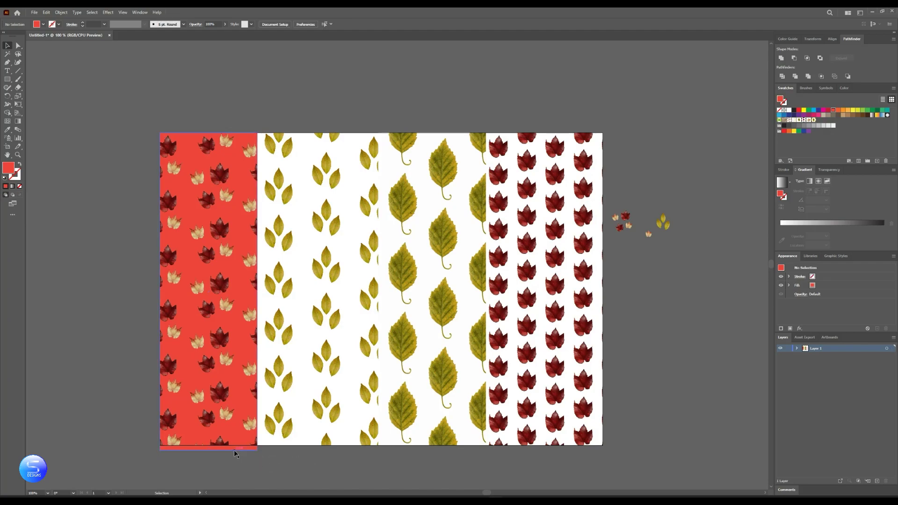
pyautogui.moveTo(209, 452); pyautogui.dragTo(209, 445)
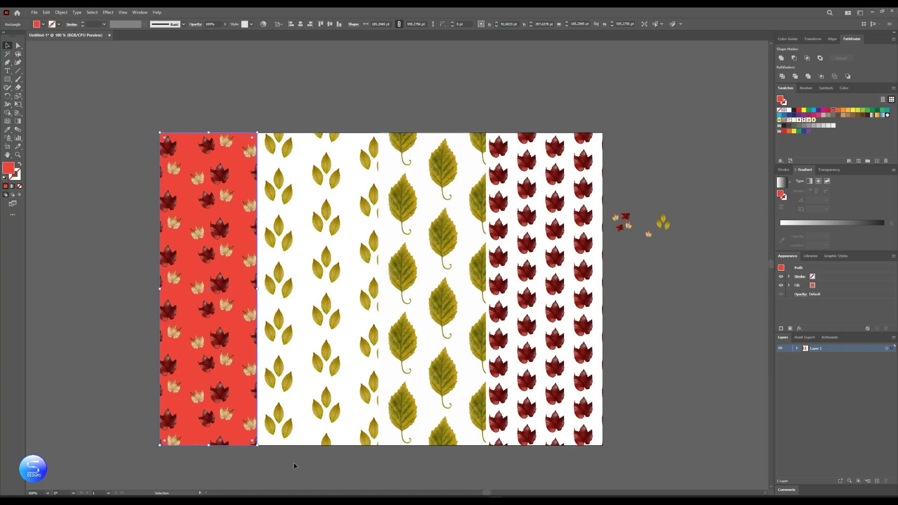
pyautogui.click(295, 465)
# Draw a rectangle of about 230 × 599 pt over the small yellow leaf pattern and send it to the back.
pyautogui.click(7, 79)
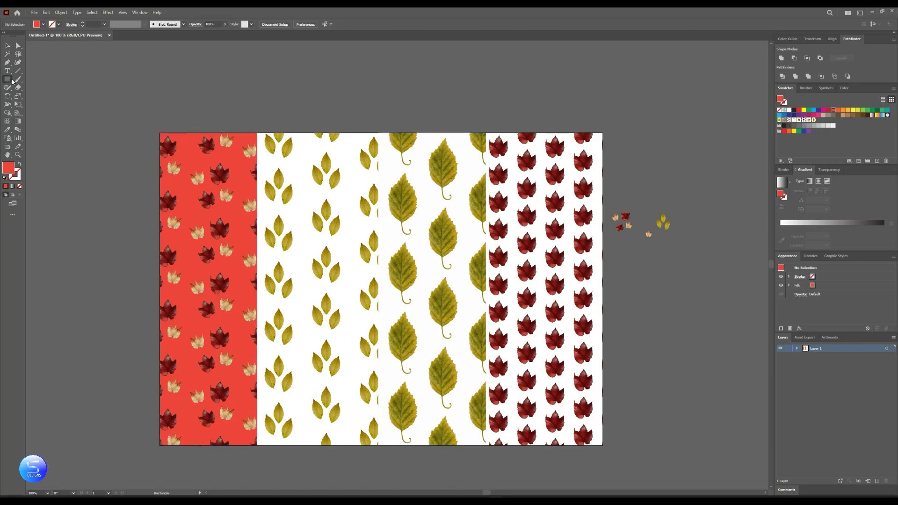
pyautogui.moveTo(257, 132); pyautogui.dragTo(379, 445)
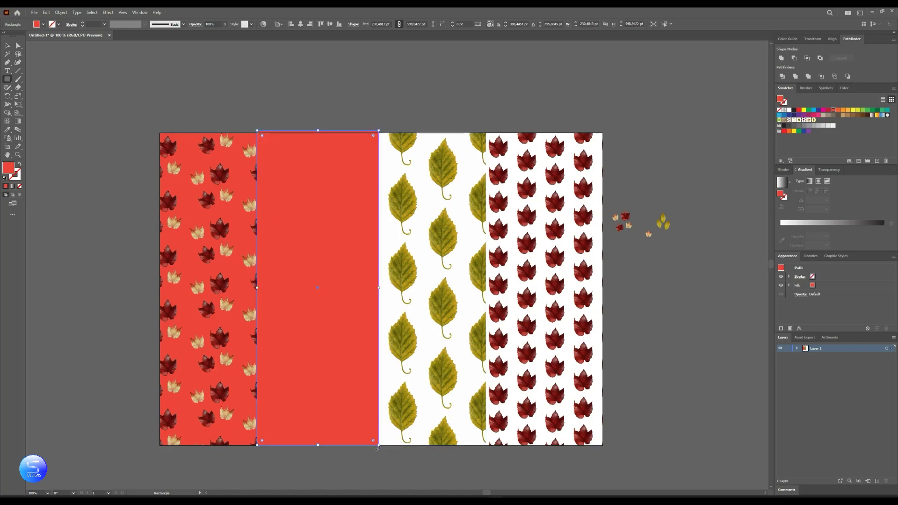
pyautogui.rightClick(304, 237)
pyautogui.moveTo(357, 371)
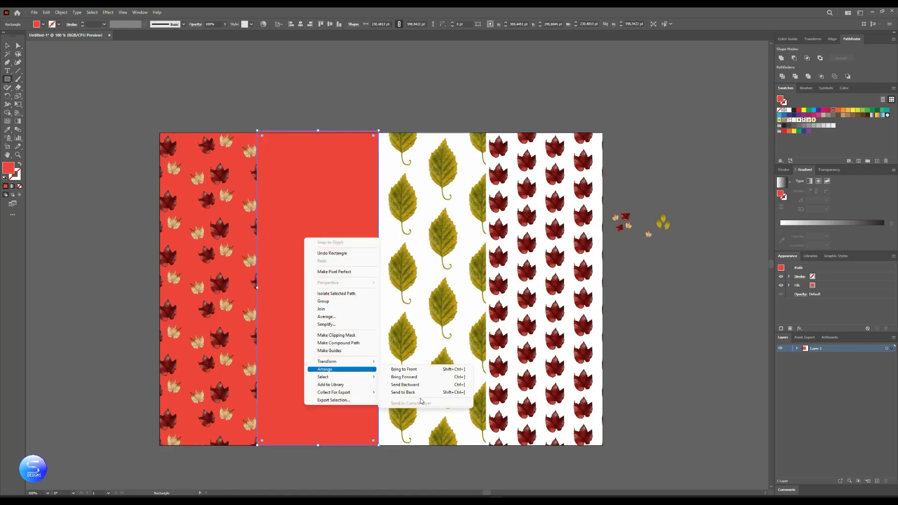
pyautogui.click(415, 392)
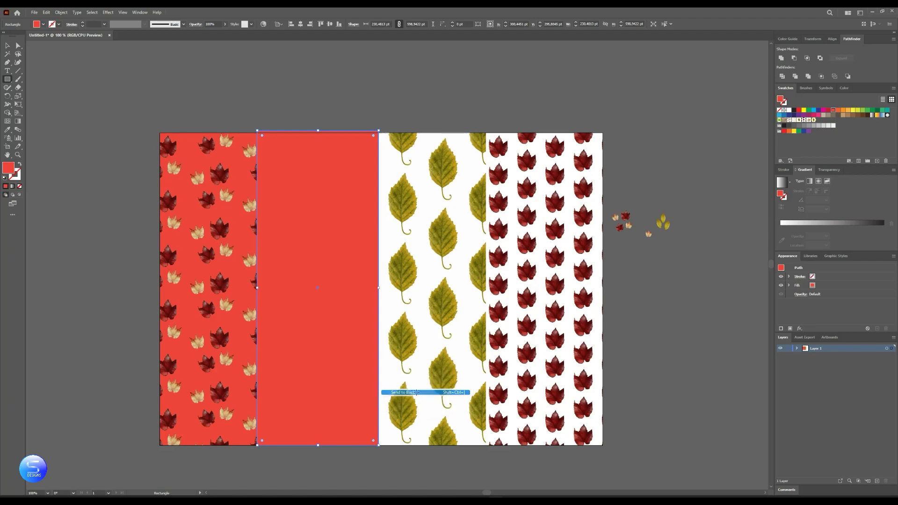
# Try yellow and darker green swatches on the second background rectangle and settle on the C=75 M=0 Y=75 K=0 green.
pyautogui.click(853, 110)
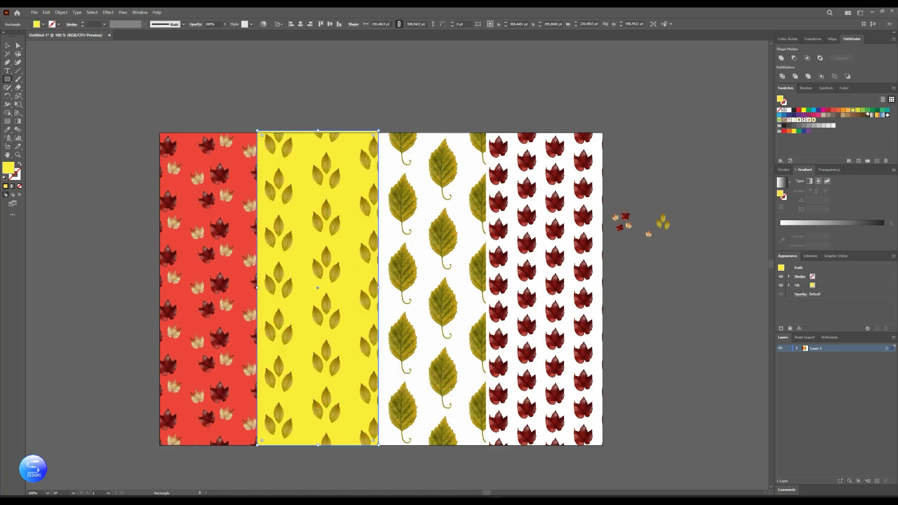
pyautogui.click(873, 112)
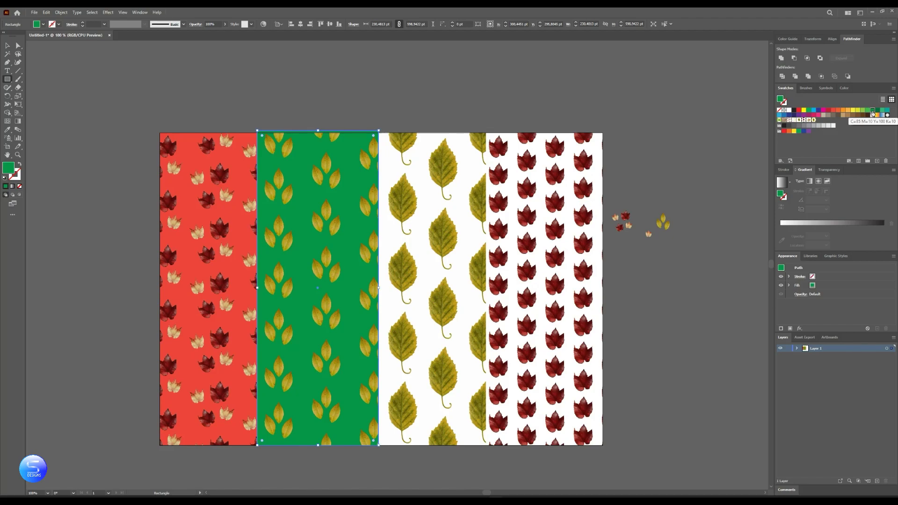
pyautogui.click(878, 111)
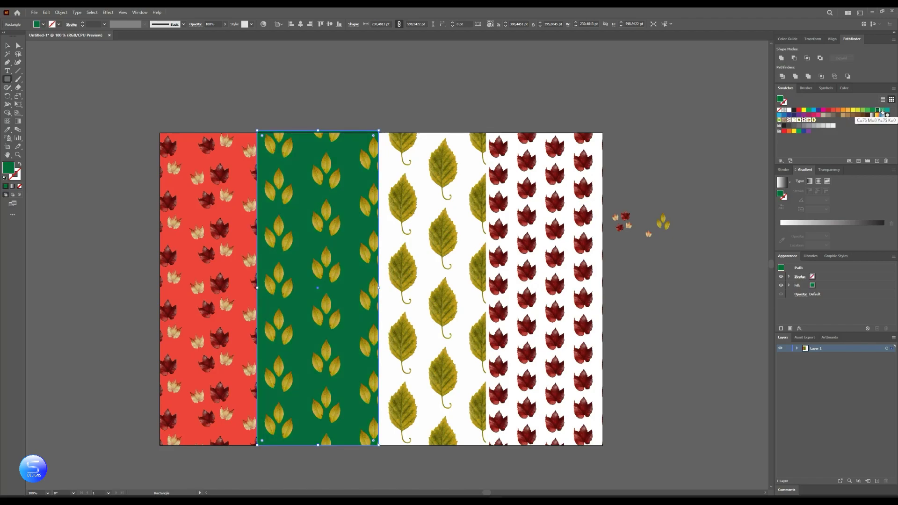
pyautogui.click(882, 111)
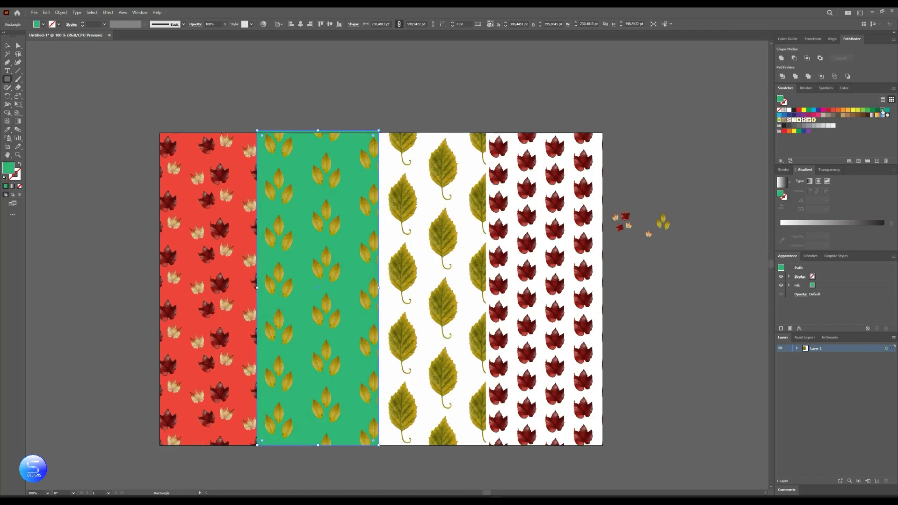
# Try lighter green swatches on the second background rectangle, settle on the deeper green, and lower its top edge to the artboard's edge.
pyautogui.click(859, 110)
pyautogui.click(863, 111)
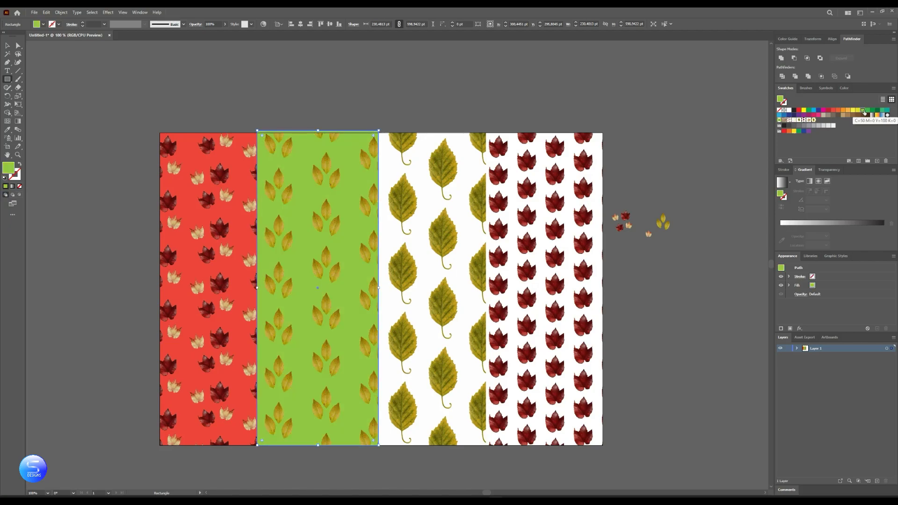
pyautogui.click(868, 111)
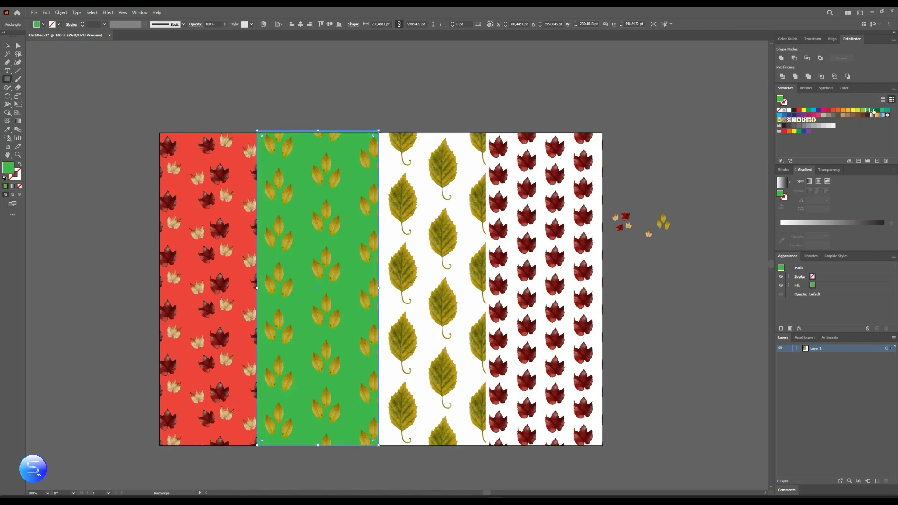
pyautogui.click(873, 111)
pyautogui.click(8, 45)
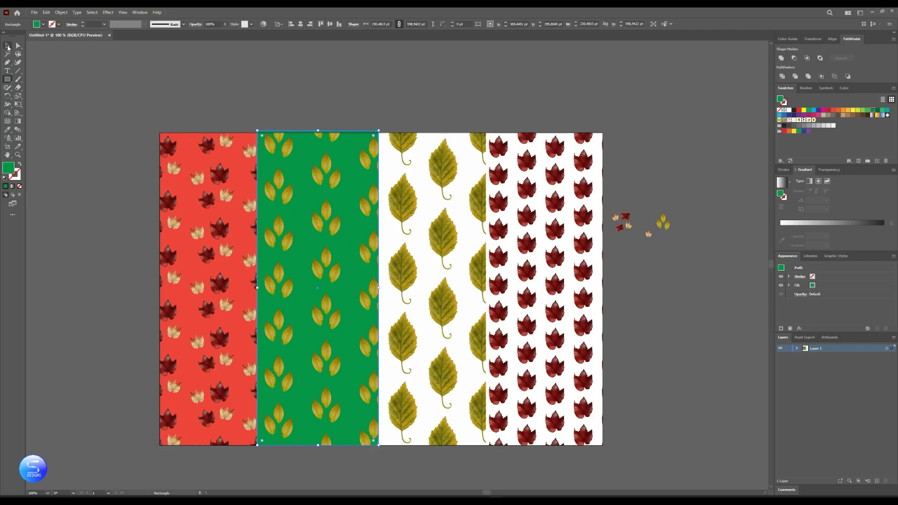
pyautogui.moveTo(319, 131); pyautogui.dragTo(328, 133)
pyautogui.click(329, 110)
# Move the group of loose leaf images beside the artboard slightly higher and deselect it.
pyautogui.click(662, 227)
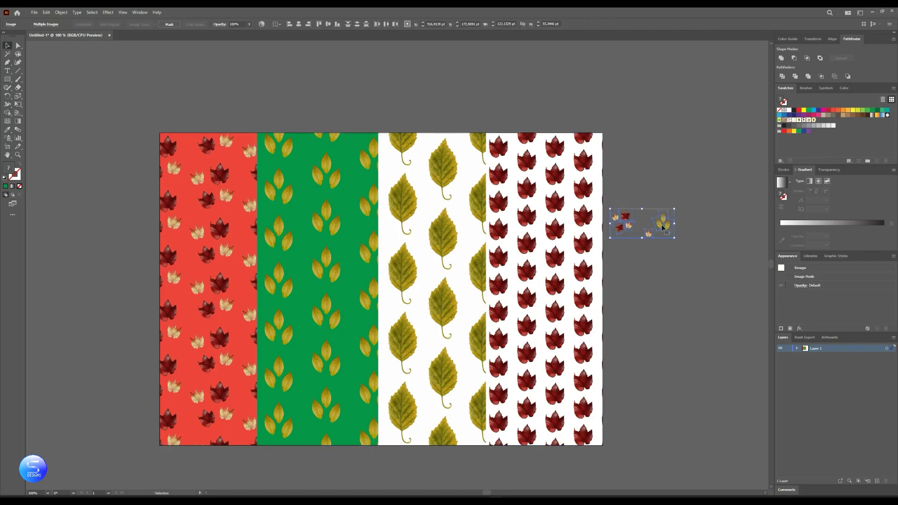
pyautogui.moveTo(662, 226); pyautogui.dragTo(676, 190)
pyautogui.click(683, 293)
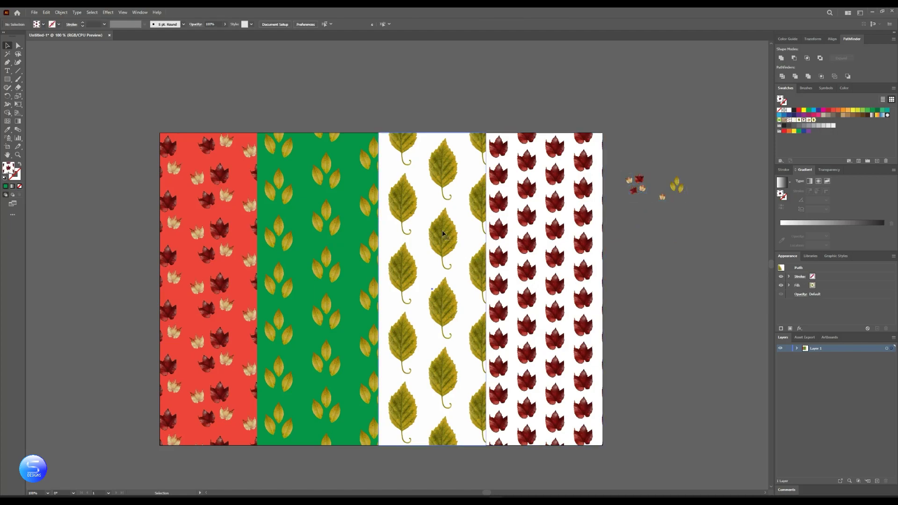
# Fill the third full-height rectangle with the small single-leaf pattern, New Pattern Swatch 3.
pyautogui.click(443, 234)
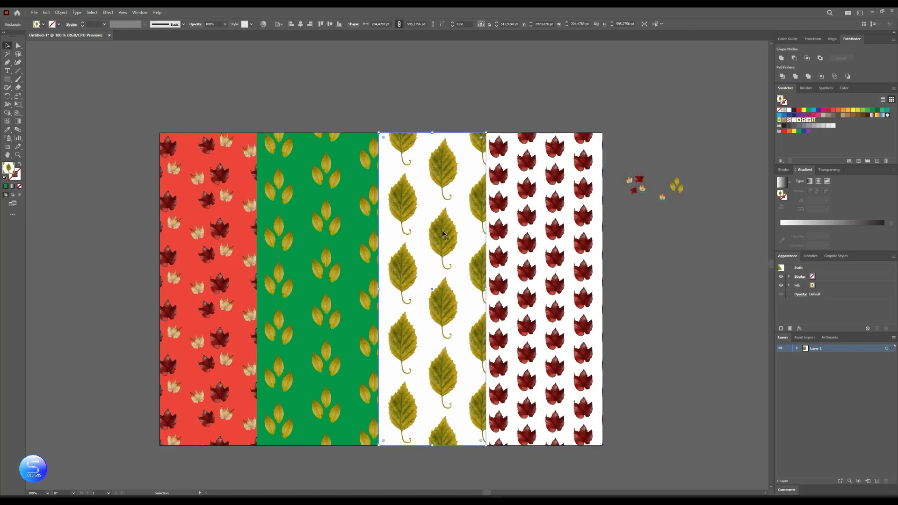
pyautogui.click(801, 120)
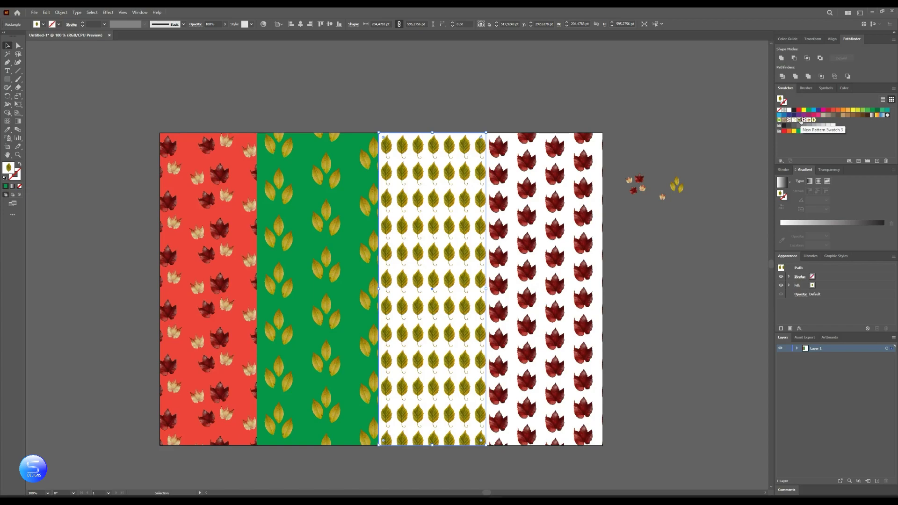
pyautogui.click(794, 121)
pyautogui.click(799, 121)
# Change the tile type of New Pattern Swatch 3 to Brick by Column and finish editing the pattern.
pyautogui.doubleClick(799, 121)
pyautogui.click(82, 102)
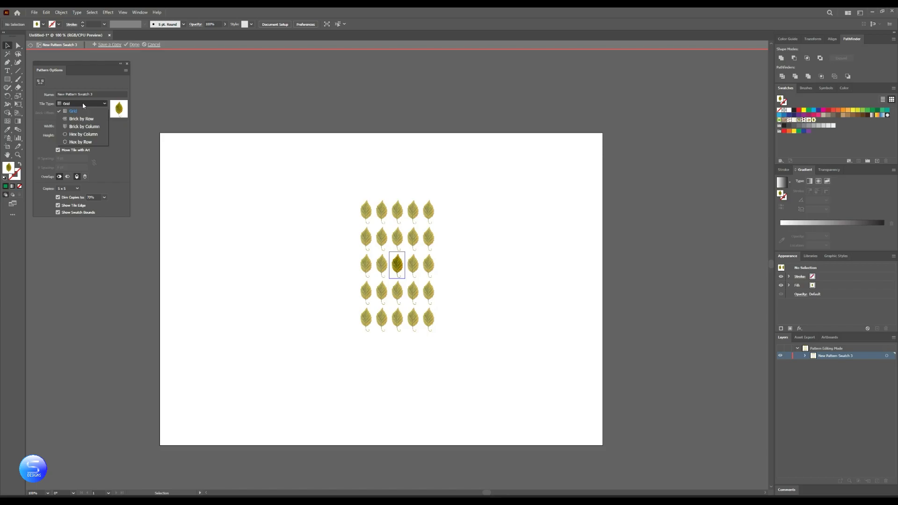
pyautogui.click(84, 124)
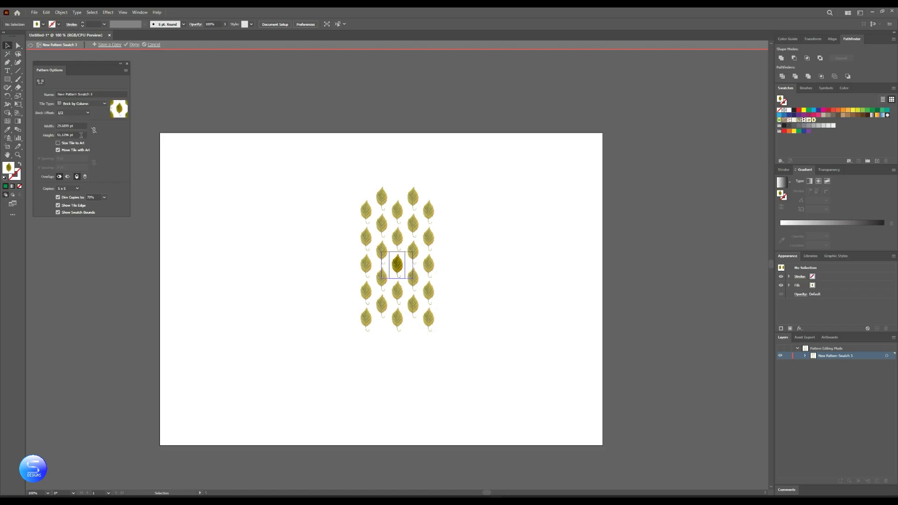
pyautogui.click(134, 44)
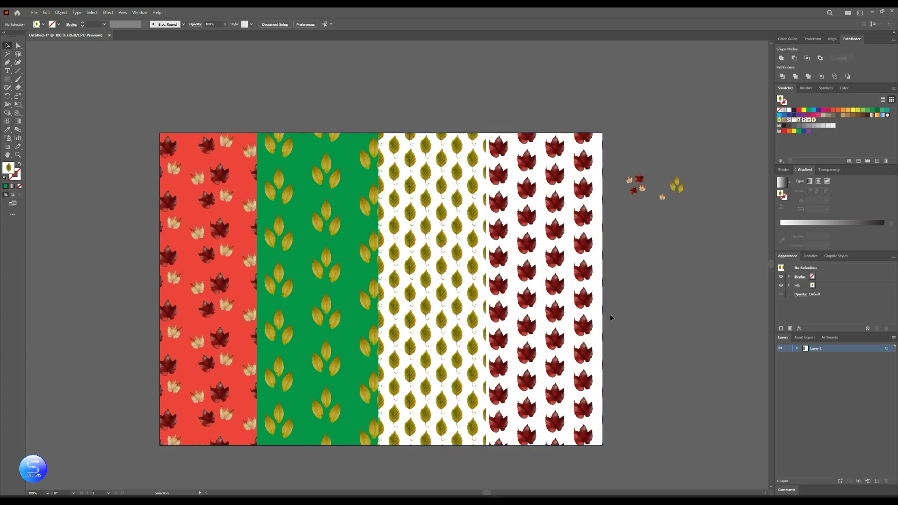
# Draw a light orange rectangle of about 204 × 595 pt over the third leaf pattern and send it to the back.
pyautogui.click(10, 80)
pyautogui.click(848, 111)
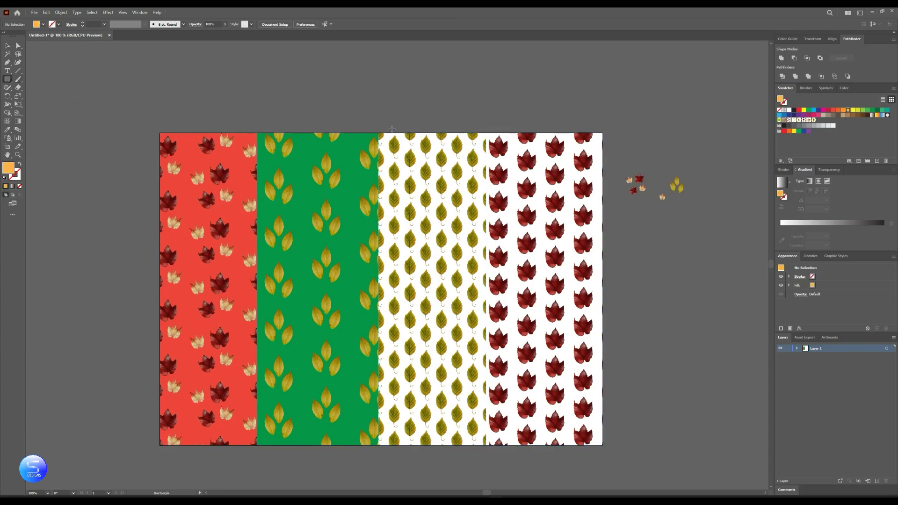
pyautogui.moveTo(378, 134); pyautogui.dragTo(487, 447)
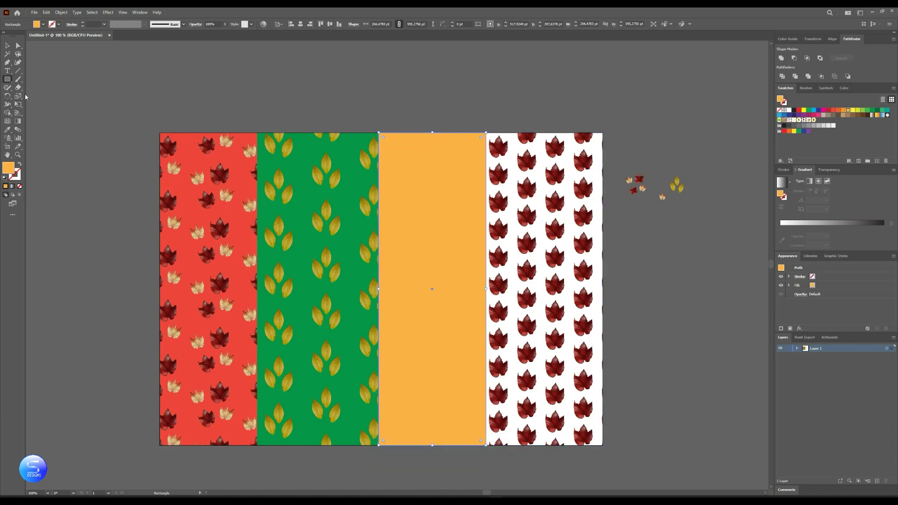
pyautogui.click(7, 45)
pyautogui.rightClick(434, 204)
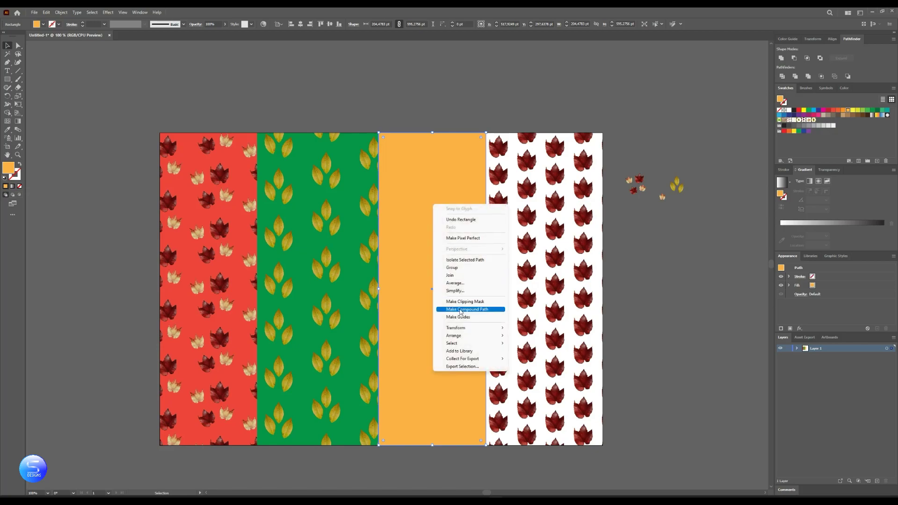
pyautogui.moveTo(463, 335)
pyautogui.click(538, 360)
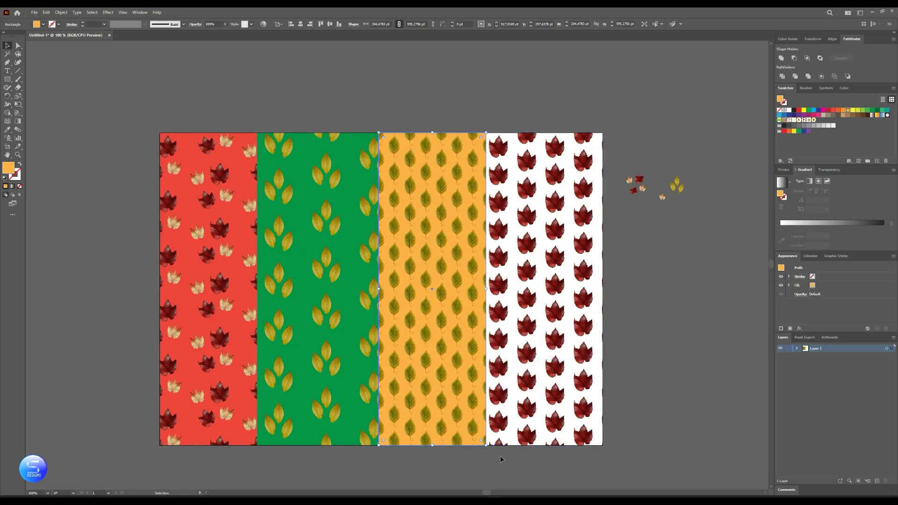
# Try yellow, green, magenta, red, teal and blue swatches on the third background rectangle and settle on the C=0 M=0 Y=0 K=10 light grey.
pyautogui.click(854, 110)
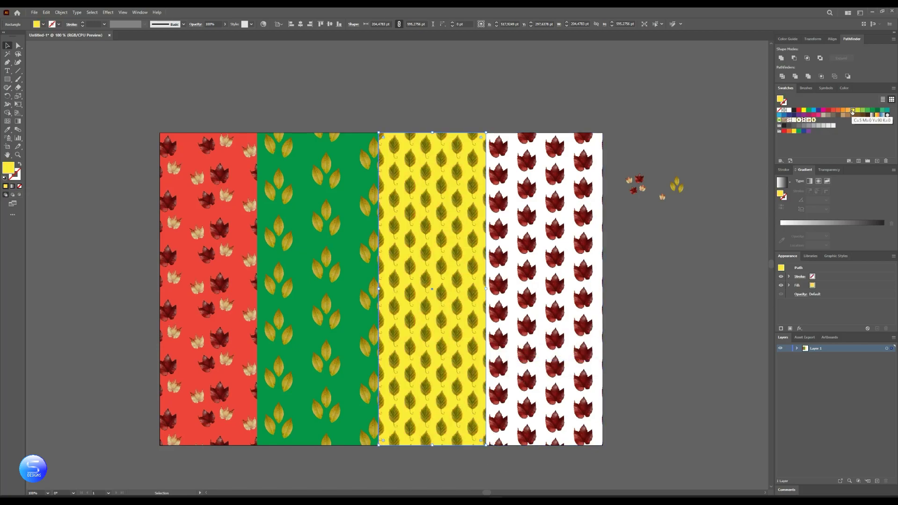
pyautogui.click(877, 110)
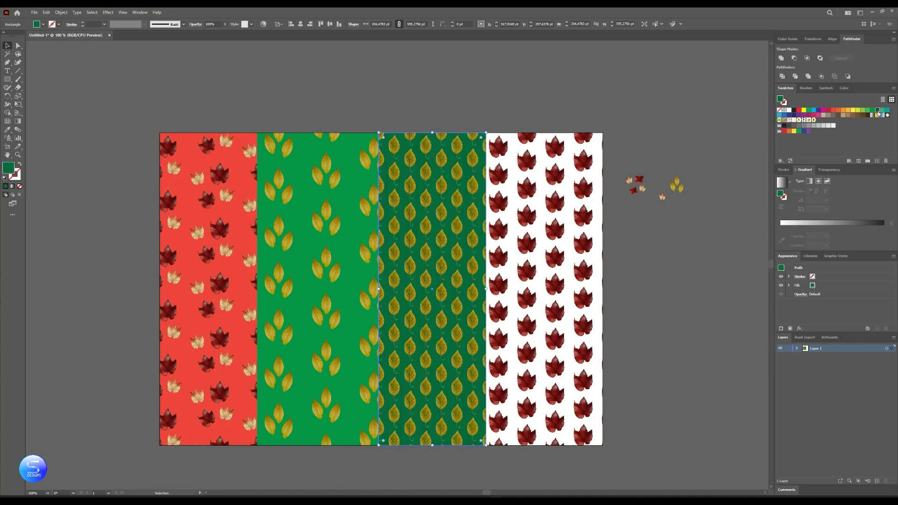
pyautogui.click(828, 125)
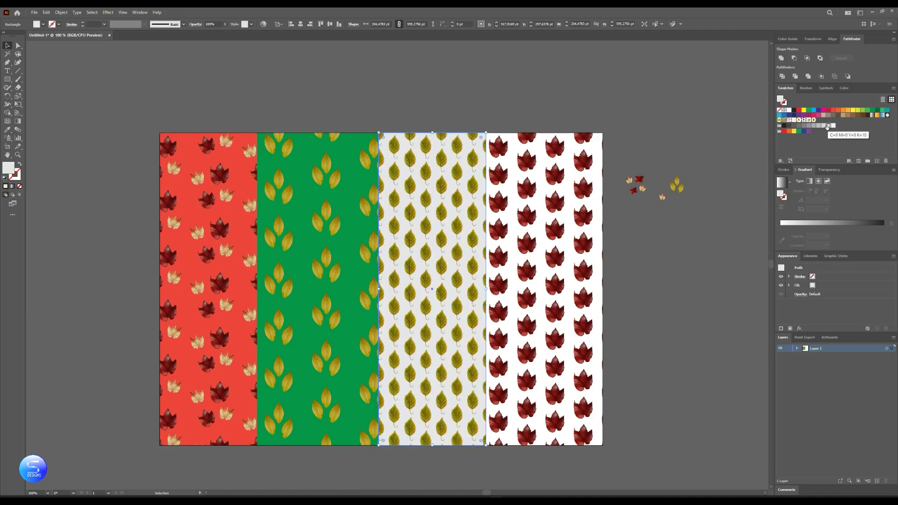
pyautogui.click(809, 115)
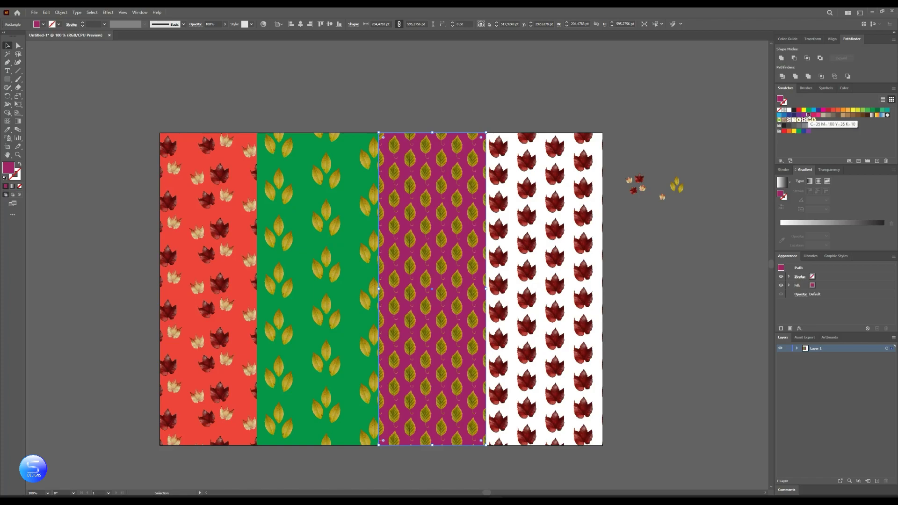
pyautogui.click(833, 110)
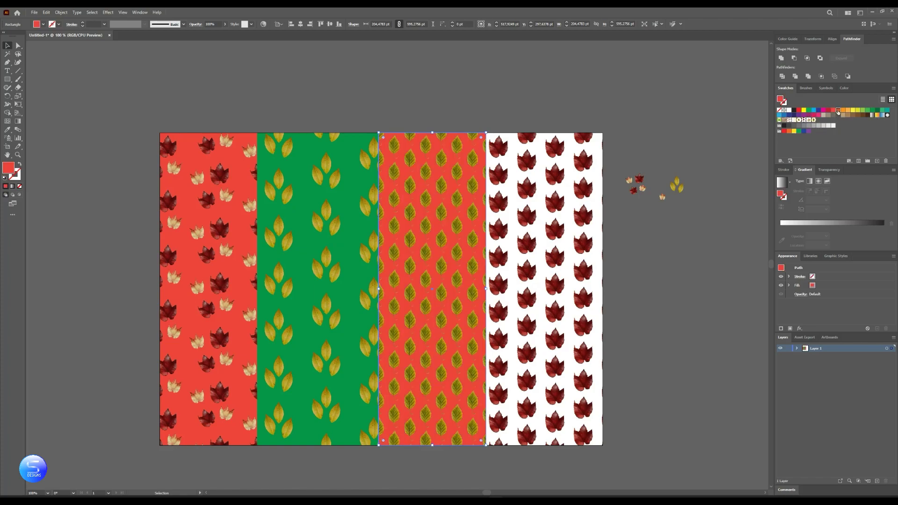
pyautogui.click(838, 110)
pyautogui.click(863, 110)
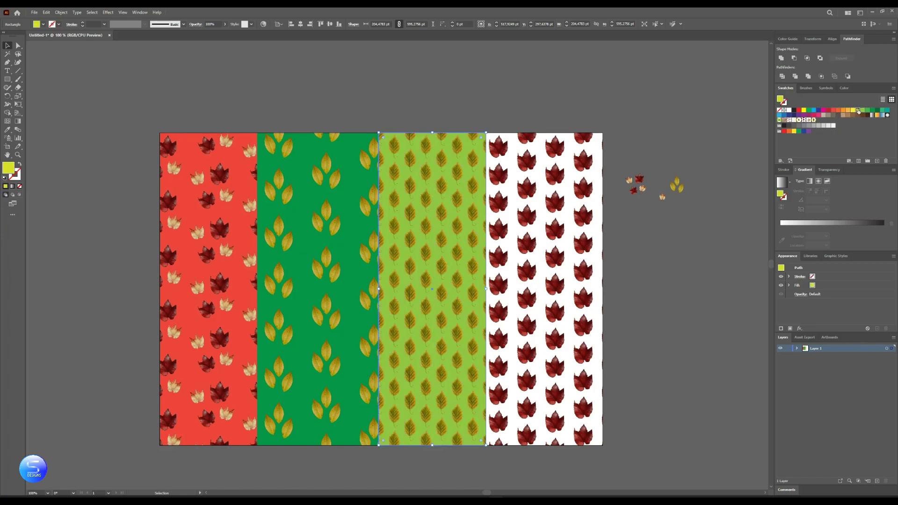
pyautogui.click(857, 110)
pyautogui.click(883, 111)
pyautogui.click(887, 111)
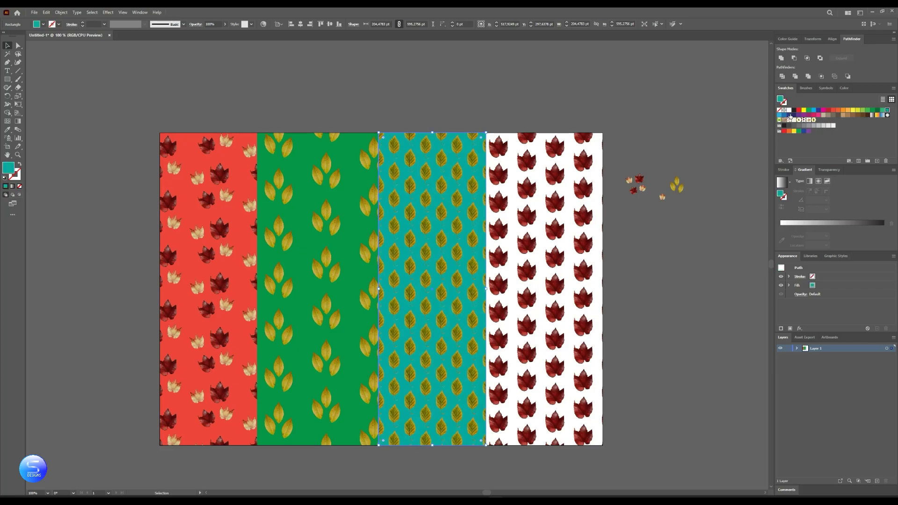
pyautogui.click(785, 116)
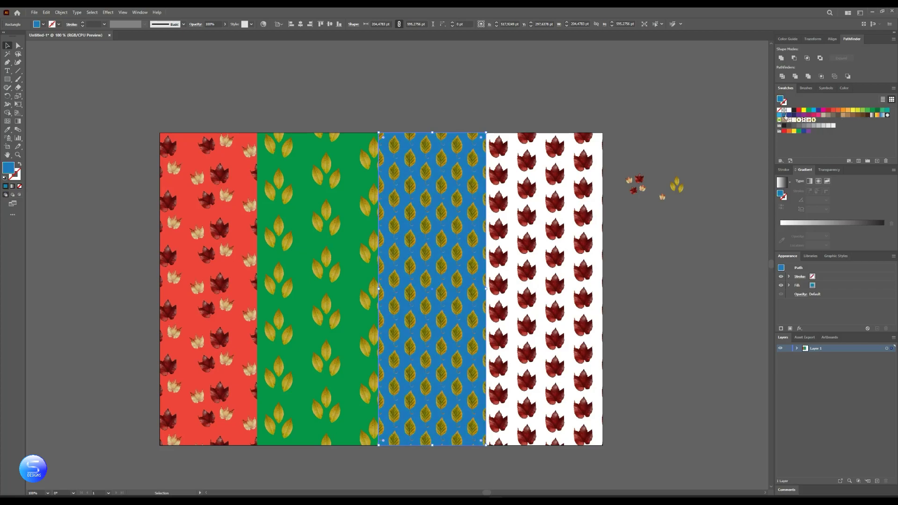
pyautogui.click(826, 125)
pyautogui.click(679, 297)
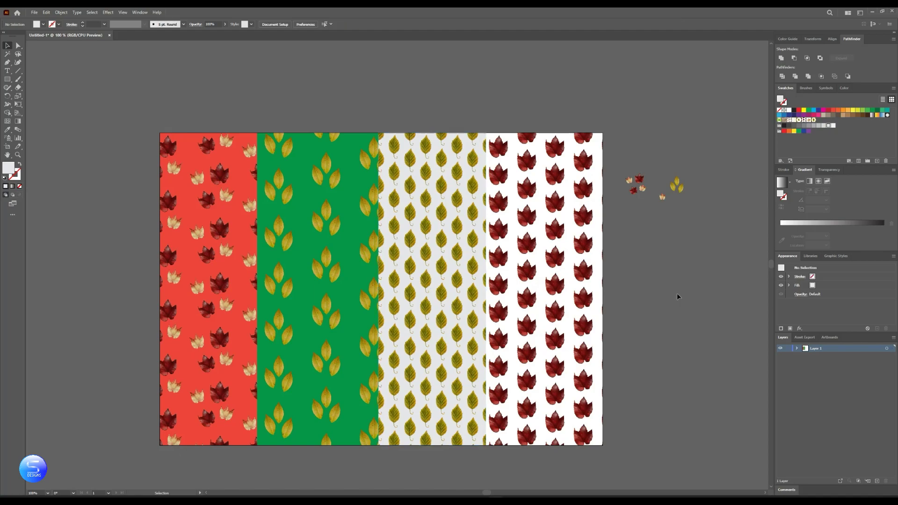
# Draw a dark red rectangle of about 232 × 595 pt over the fourth maple leaf pattern and send it to the back.
pyautogui.click(8, 79)
pyautogui.moveTo(486, 133); pyautogui.dragTo(603, 445)
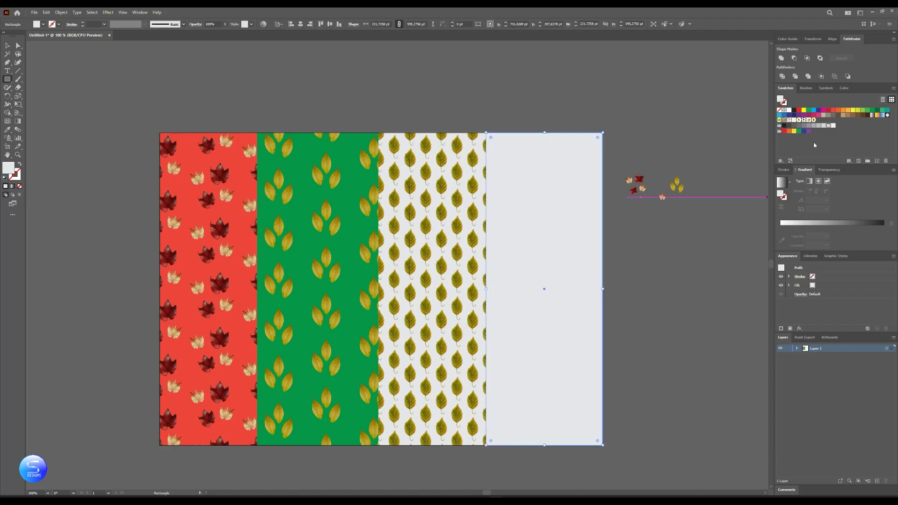
pyautogui.click(829, 111)
pyautogui.press('v')
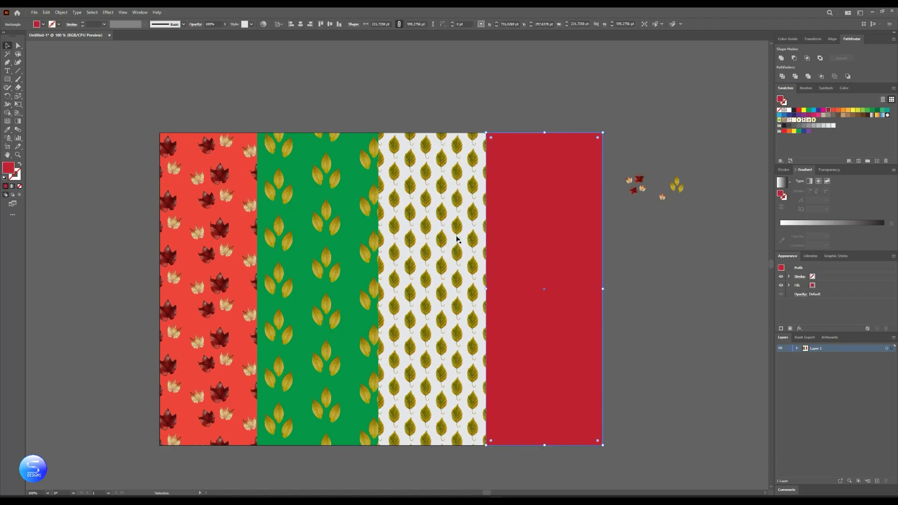
pyautogui.rightClick(523, 204)
pyautogui.moveTo(566, 335)
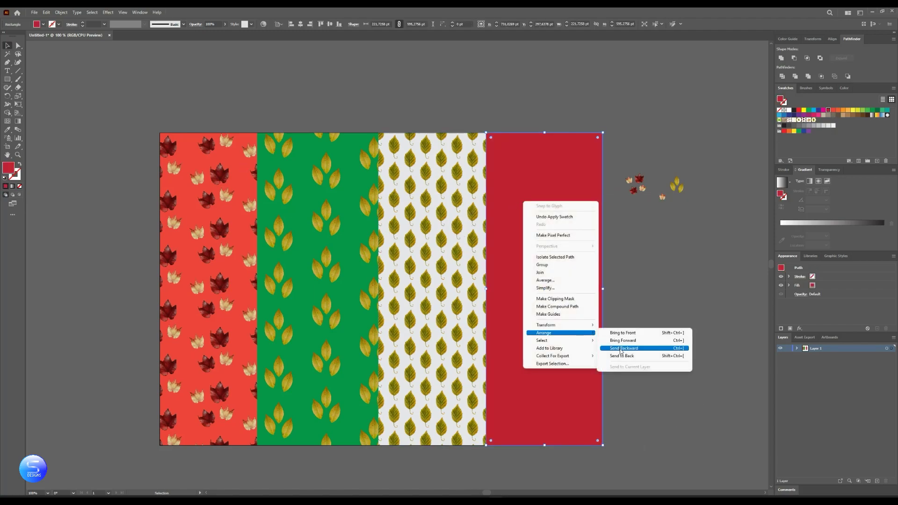
pyautogui.click(622, 357)
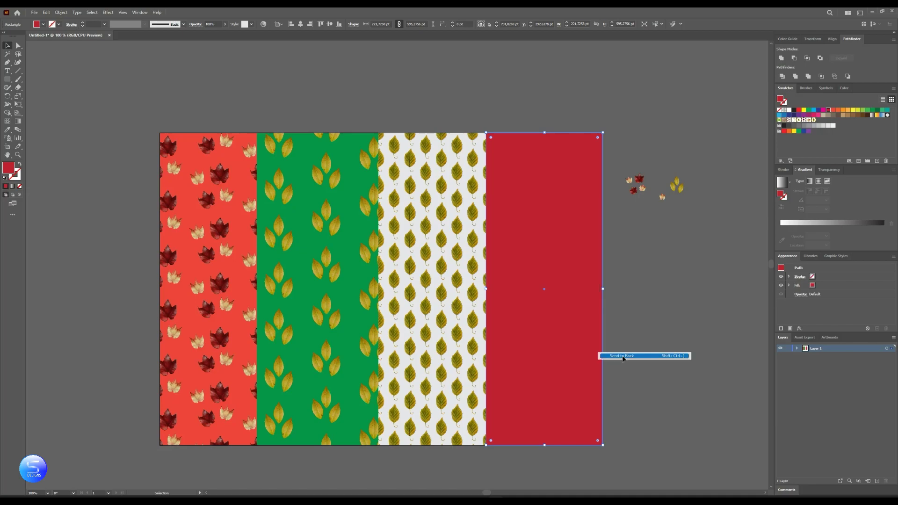
# Try red, yellow, green, purple and cyan swatches on the fourth background rectangle and settle on the black swatch.
pyautogui.click(832, 110)
pyautogui.click(854, 110)
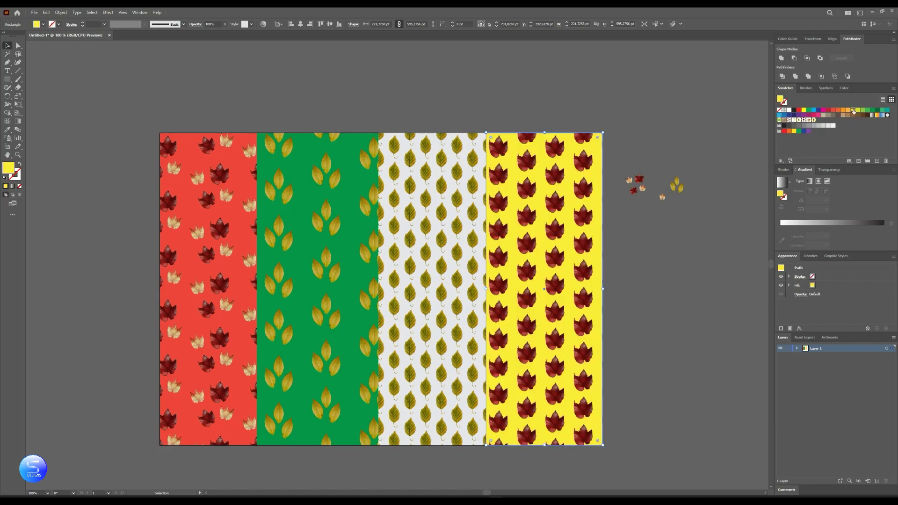
pyautogui.click(868, 110)
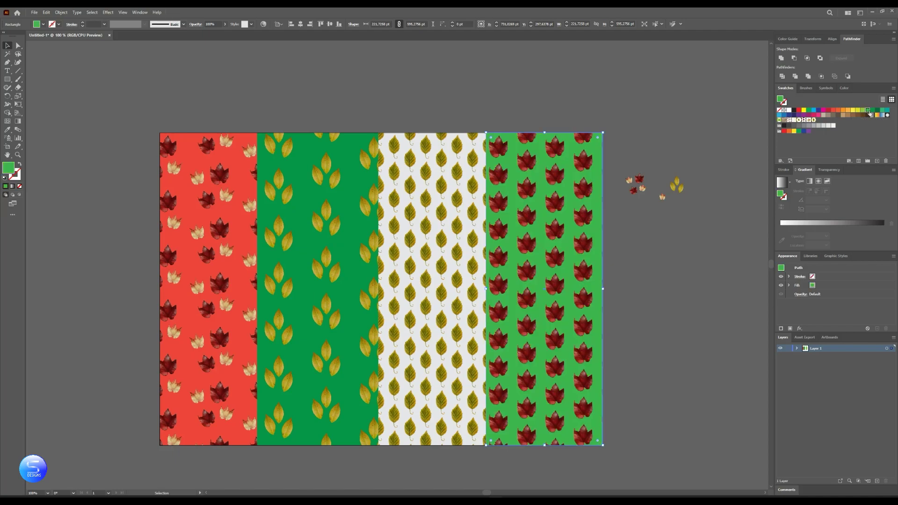
pyautogui.click(877, 110)
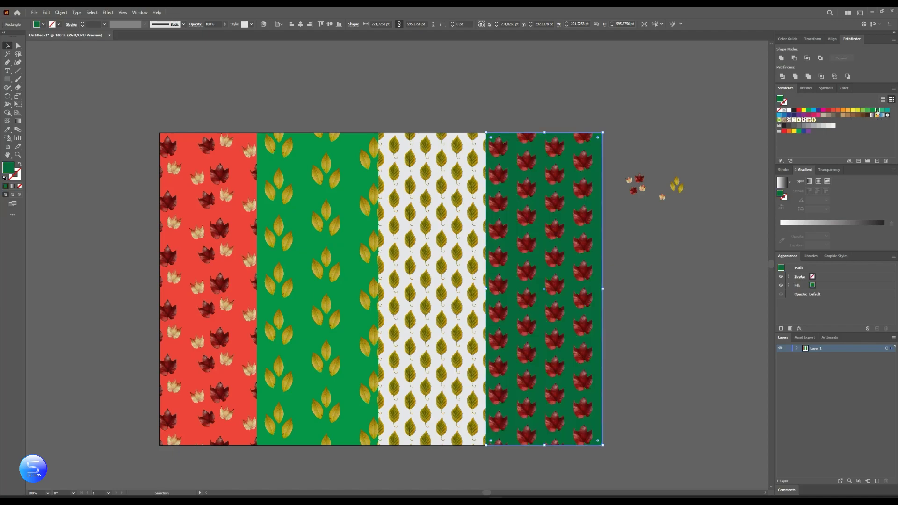
pyautogui.click(808, 114)
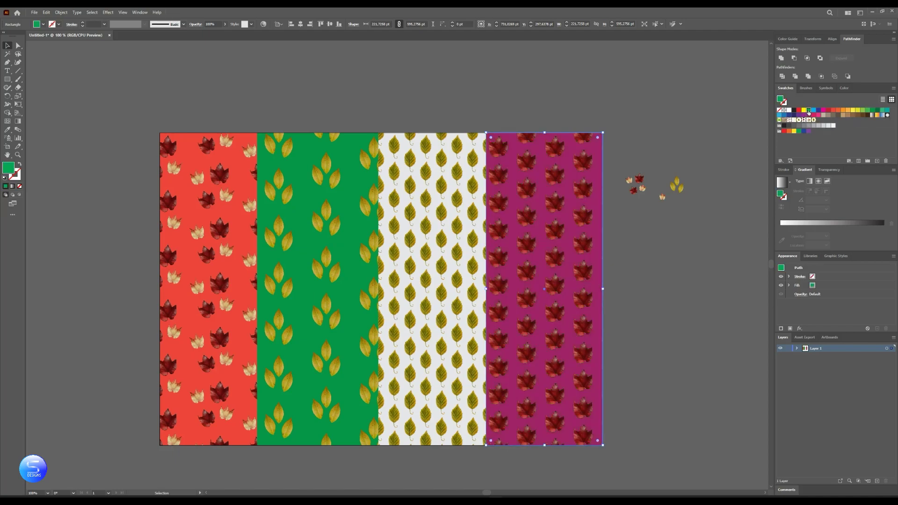
pyautogui.click(809, 111)
pyautogui.click(814, 111)
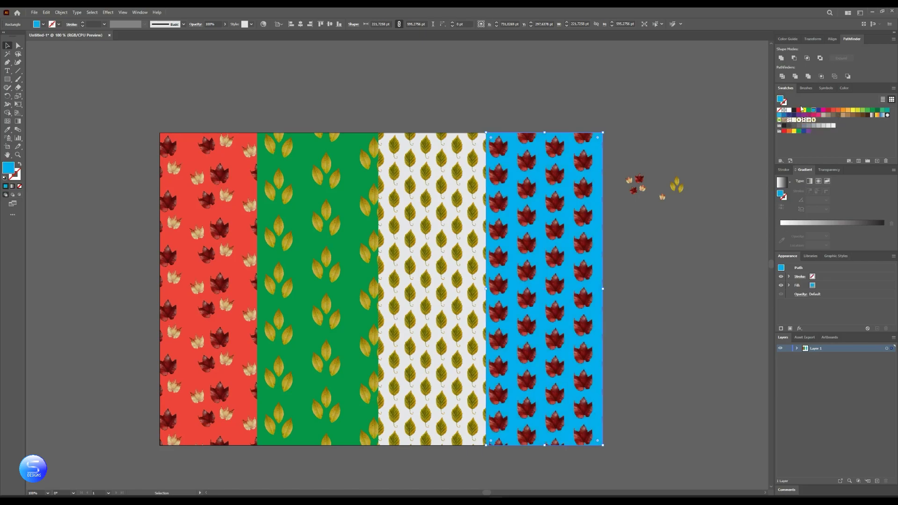
pyautogui.click(799, 111)
pyautogui.click(794, 110)
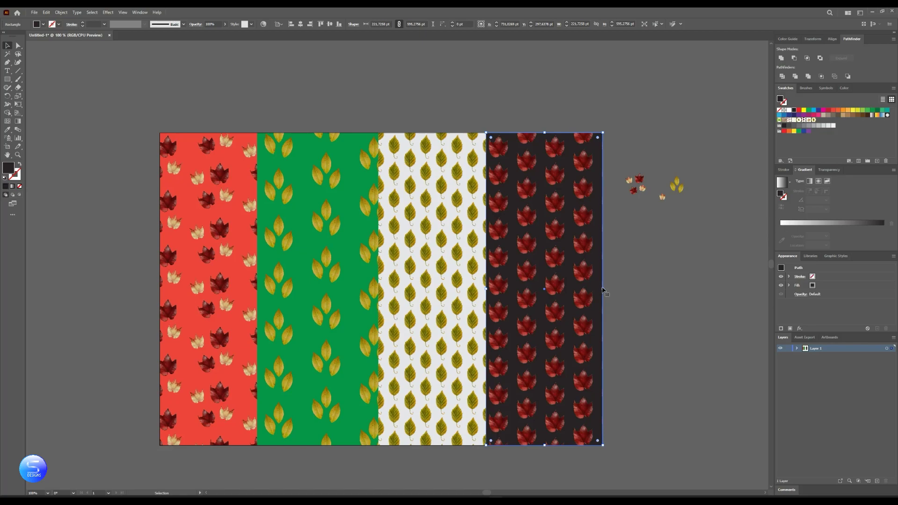
pyautogui.click(629, 288)
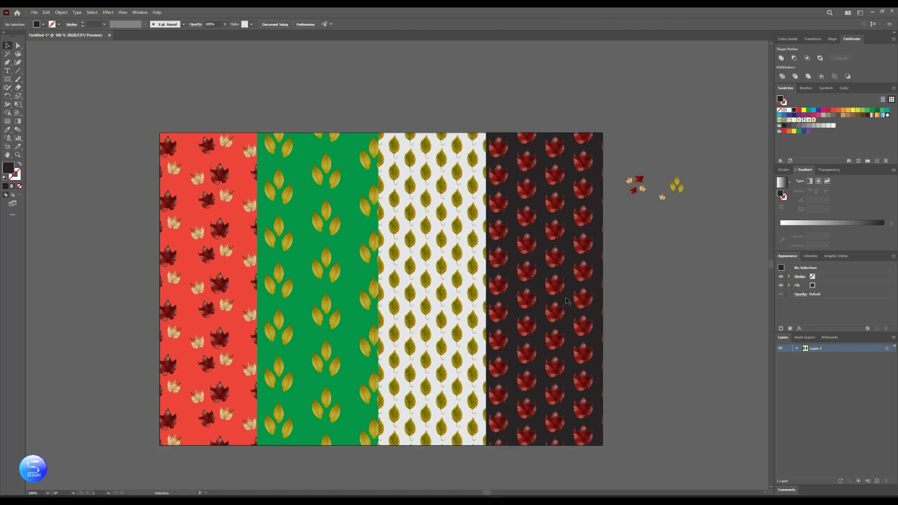
# Arrange two pale maple leaves and the smaller dark red leaf in a close cluster beside the artboard, setting the large red leaf apart.
pyautogui.click(440, 266)
pyautogui.click(655, 412)
pyautogui.press('a')
pyautogui.press('z')
pyautogui.moveTo(653, 191); pyautogui.dragTo(623, 164)
pyautogui.moveTo(442, 173); pyautogui.dragTo(559, 174)
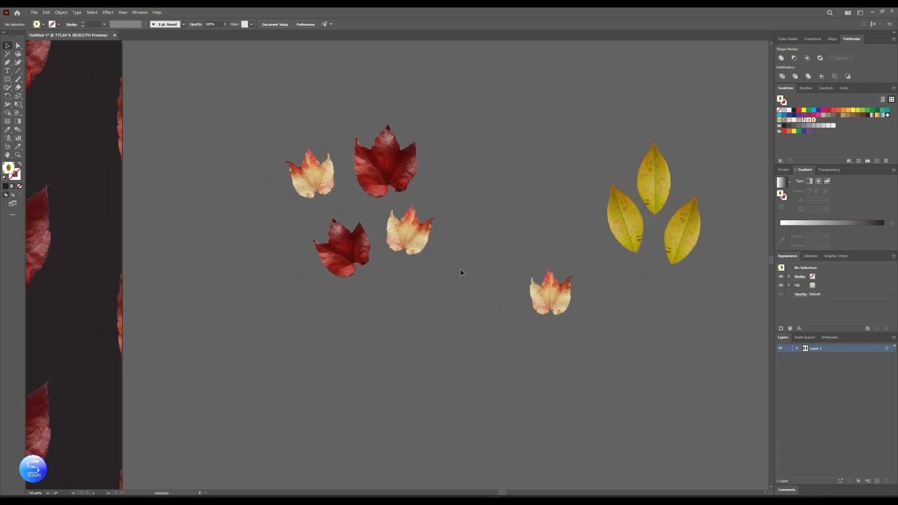
pyautogui.moveTo(552, 299); pyautogui.dragTo(423, 354)
pyautogui.moveTo(410, 246); pyautogui.dragTo(453, 297)
pyautogui.moveTo(348, 243); pyautogui.dragTo(388, 283)
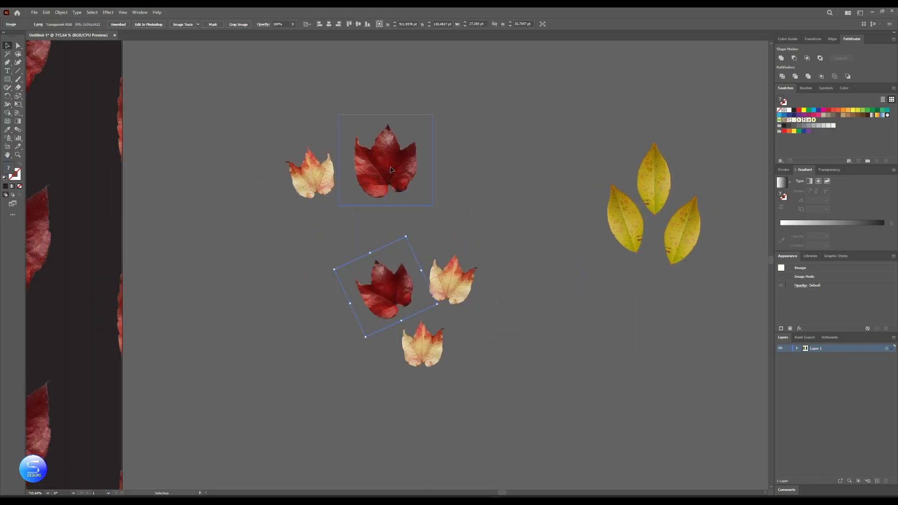
pyautogui.moveTo(398, 145); pyautogui.dragTo(501, 117)
# Move two yellow leaves into the cluster, rotating one to stand above the maple leaves and placing the other at its lower left.
pyautogui.moveTo(621, 198); pyautogui.dragTo(463, 212)
pyautogui.moveTo(442, 182); pyautogui.dragTo(472, 189)
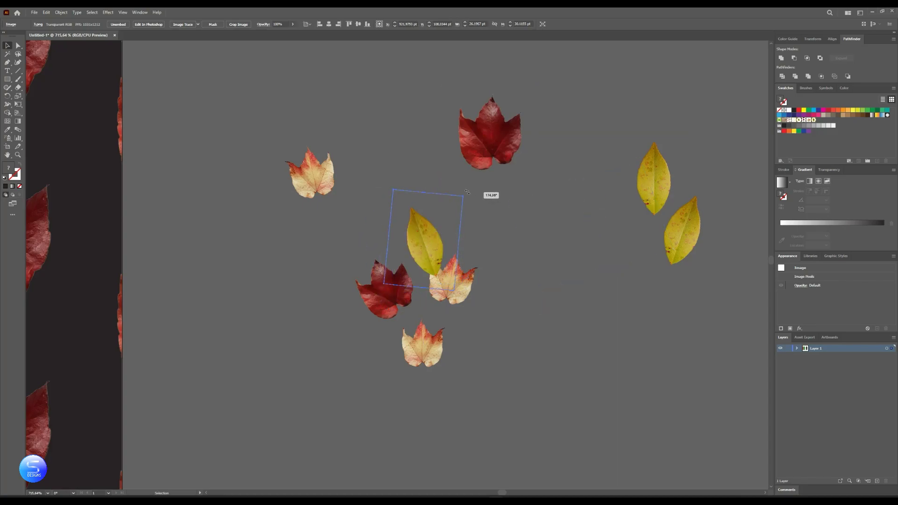
pyautogui.moveTo(429, 224); pyautogui.dragTo(428, 213)
pyautogui.moveTo(629, 185); pyautogui.dragTo(538, 348)
pyautogui.moveTo(571, 301); pyautogui.dragTo(595, 358)
pyautogui.moveTo(542, 336); pyautogui.dragTo(374, 327)
# Shrink the remaining yellow leaf and scatter small rotated copies of it into the gaps around the cluster.
pyautogui.moveTo(690, 247); pyautogui.dragTo(517, 336)
pyautogui.moveTo(564, 285); pyautogui.dragTo(387, 251)
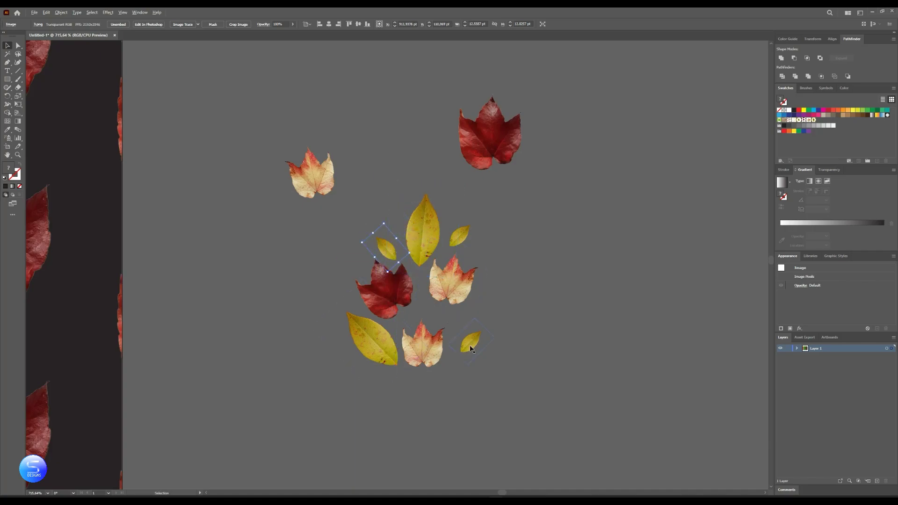
pyautogui.moveTo(471, 348); pyautogui.dragTo(517, 271)
pyautogui.click(485, 372)
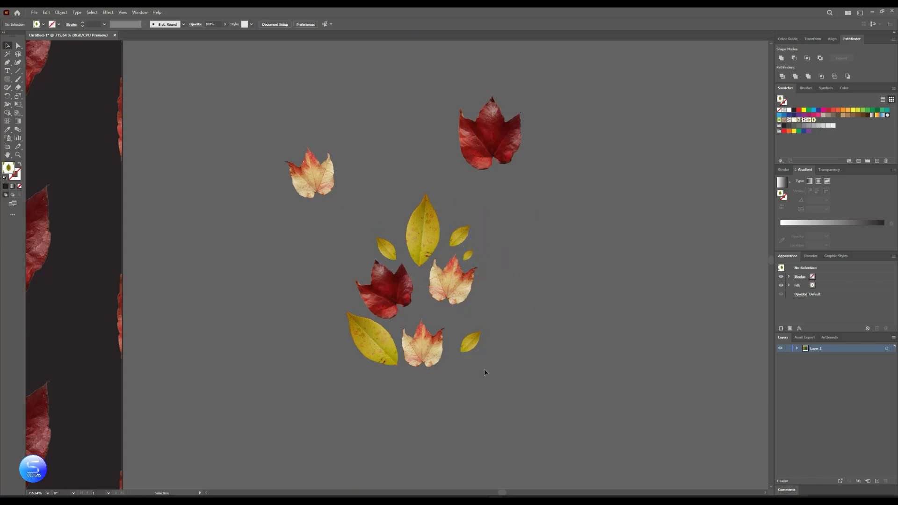
# Add a small rotated copy of the large dark red maple leaf to the upper left of the cluster.
pyautogui.click(510, 155)
pyautogui.moveTo(515, 161); pyautogui.dragTo(394, 223)
pyautogui.click(499, 401)
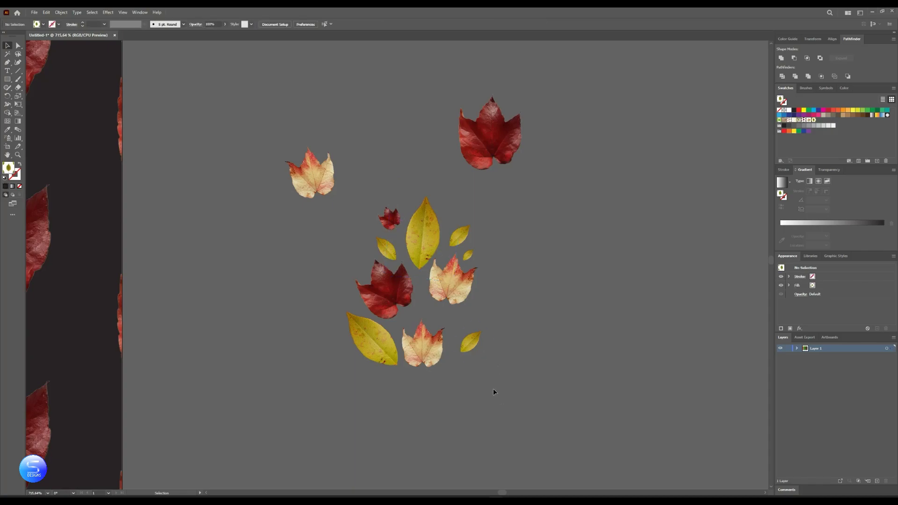
# Scale the whole leaf cluster down to about 27 × 32 pt and save it as a new pattern swatch.
pyautogui.moveTo(351, 197); pyautogui.dragTo(440, 229)
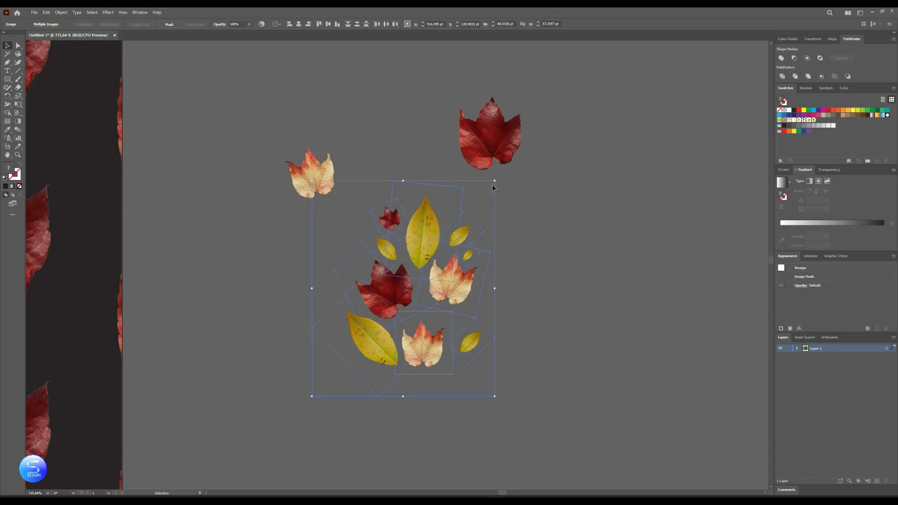
pyautogui.moveTo(493, 181); pyautogui.dragTo(455, 228)
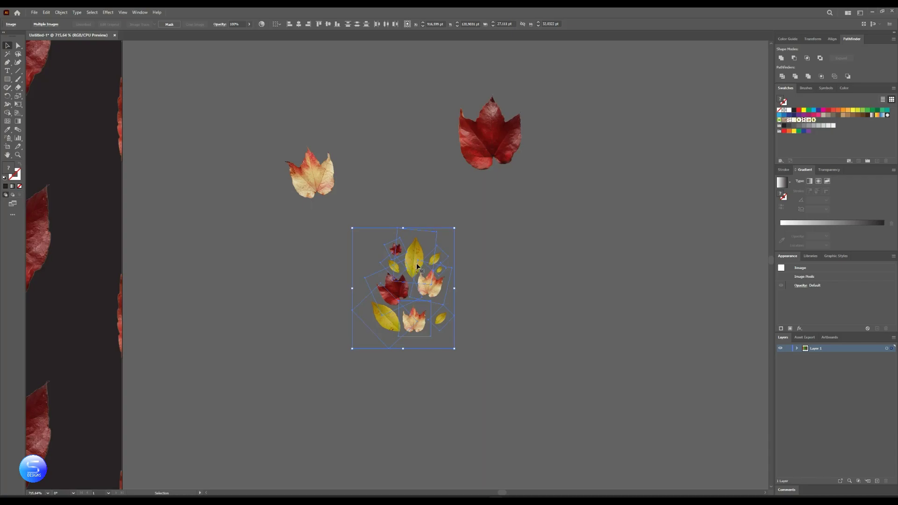
pyautogui.moveTo(416, 263); pyautogui.dragTo(818, 123)
# Delete all the loose leaves beside the artboard and fit the artboard in view.
pyautogui.moveTo(549, 360); pyautogui.dragTo(295, 114)
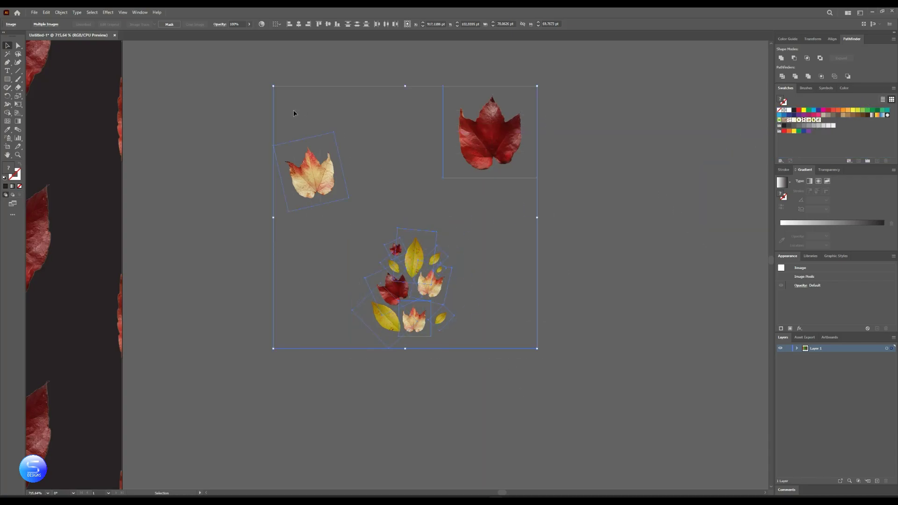
pyautogui.press('Delete')
pyautogui.hotkey('ctrl', '0')
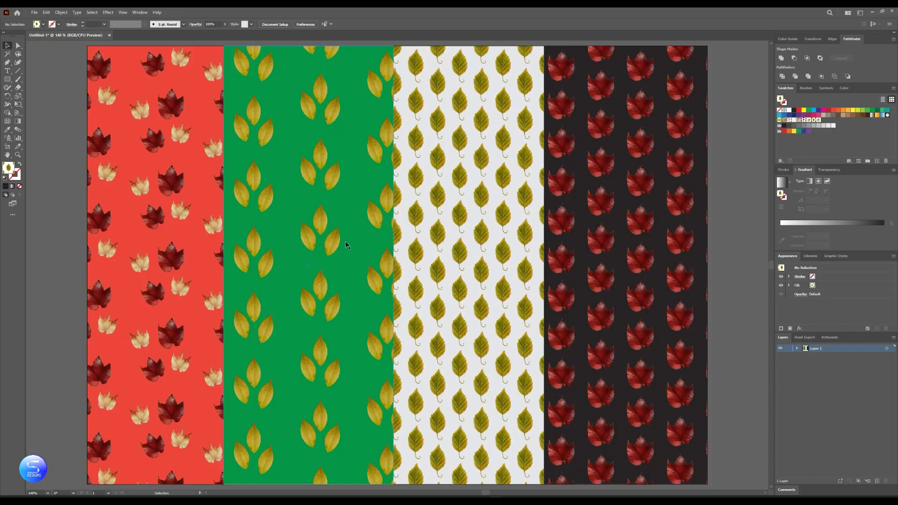
# Fill the second patterned rectangle with New Pattern Swatch 7 and change that pattern's tile type to Brick by Row.
pyautogui.click(328, 179)
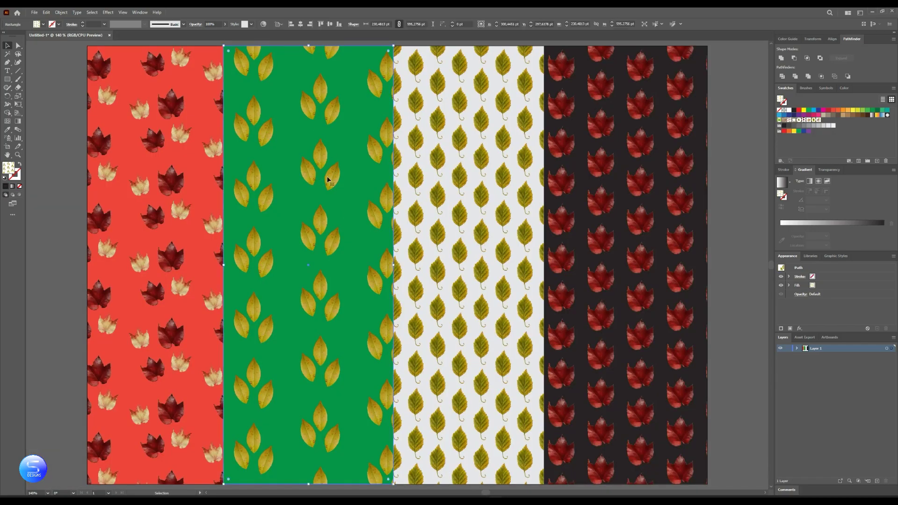
pyautogui.click(819, 120)
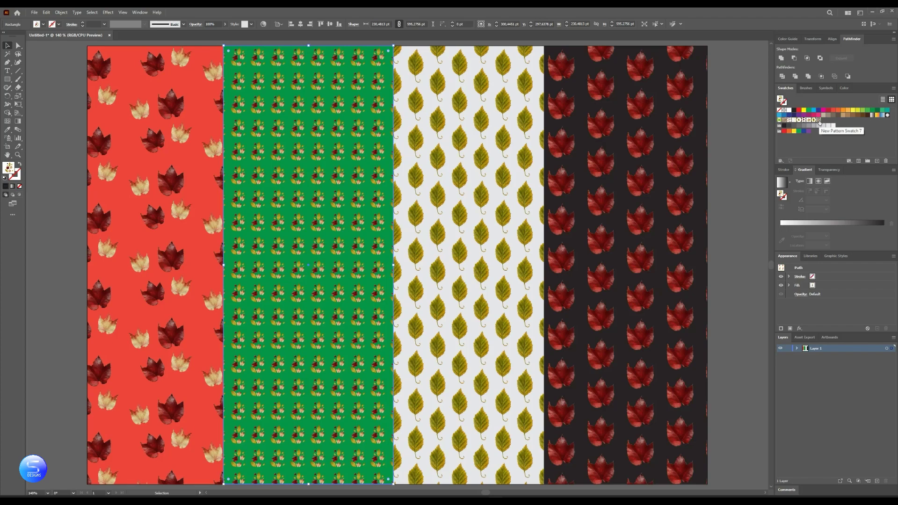
pyautogui.doubleClick(818, 120)
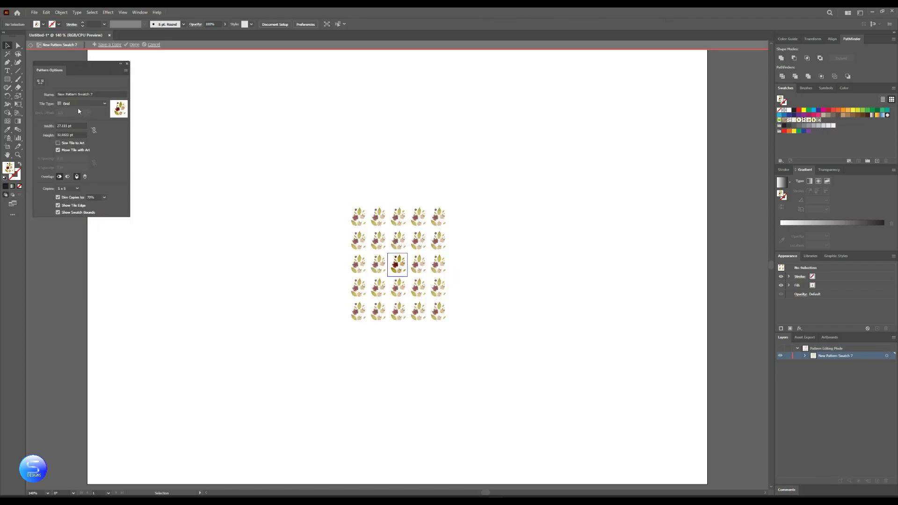
pyautogui.click(79, 105)
pyautogui.click(91, 121)
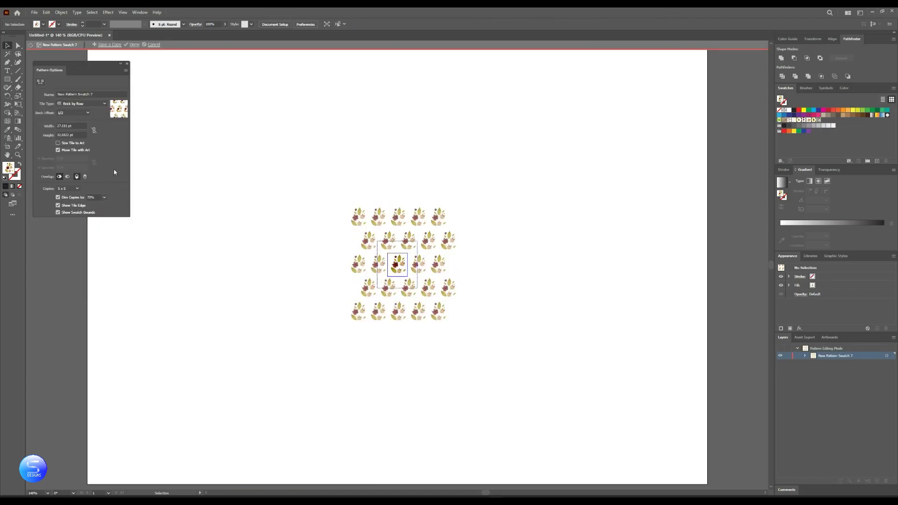
# Try a 2/5 brick offset for the cluster pattern, settle on 3/5, and finish editing the pattern.
pyautogui.click(89, 113)
pyautogui.click(74, 167)
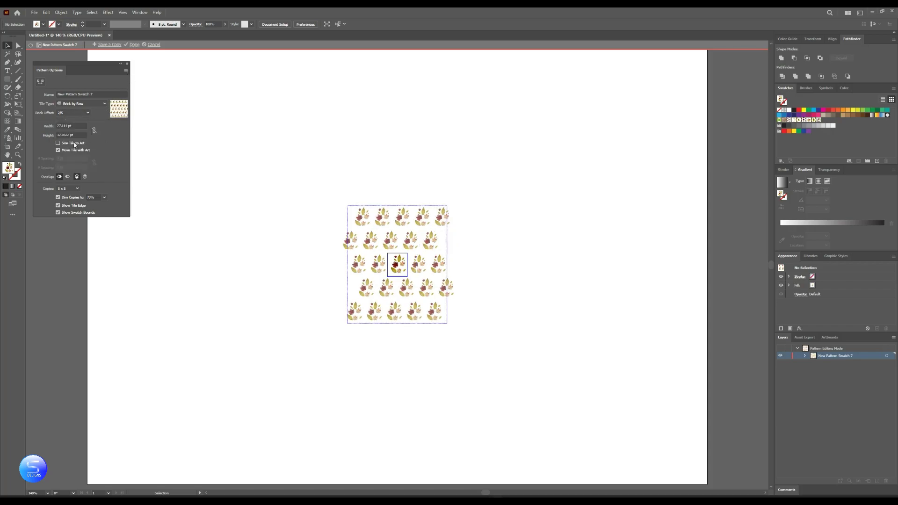
pyautogui.click(88, 111)
pyautogui.click(67, 175)
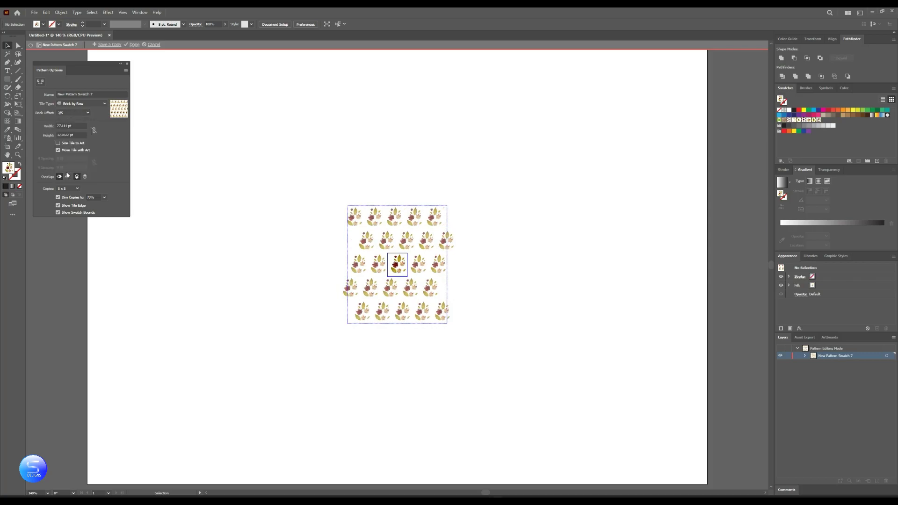
pyautogui.click(133, 44)
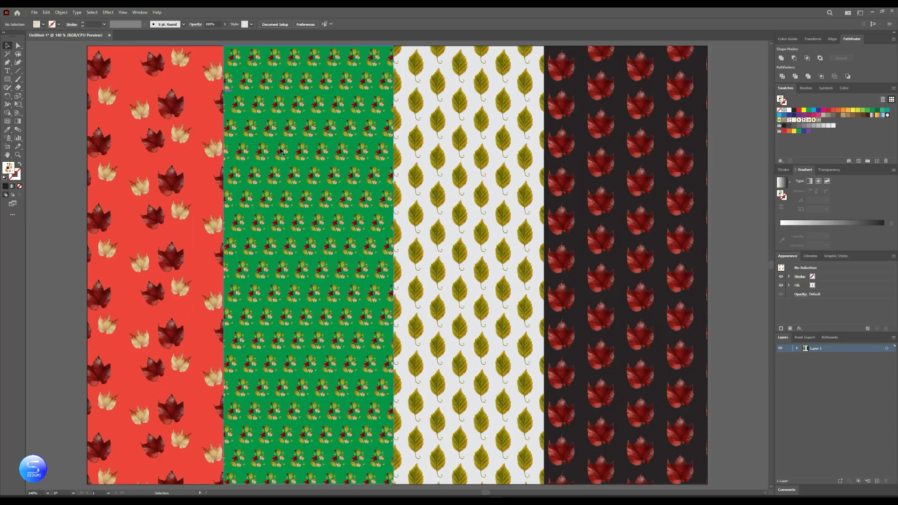
pyautogui.click(344, 157)
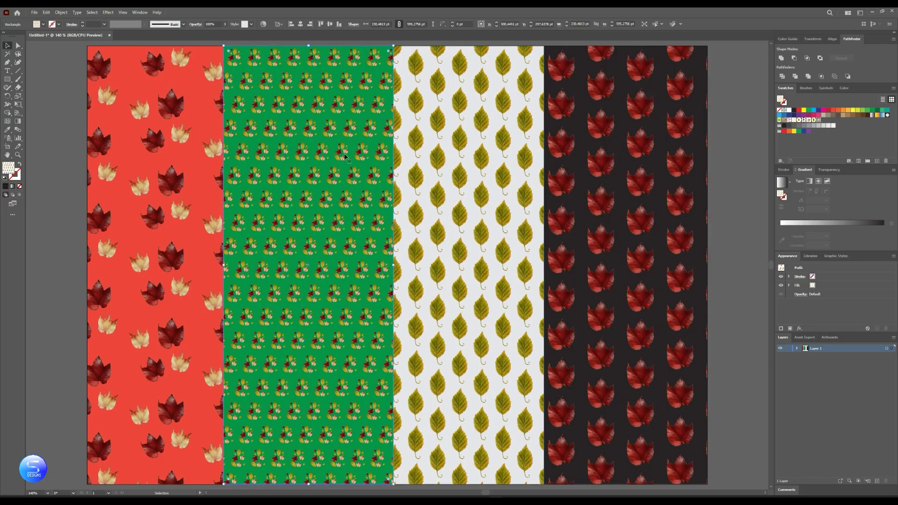
pyautogui.click(723, 240)
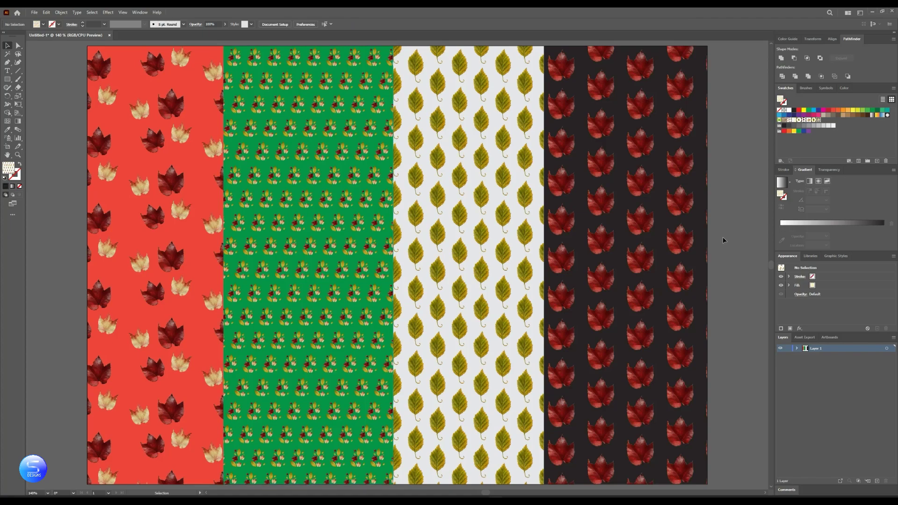
# Select the four background rectangles in the layer stack and try recolouring them together by shifting the red's hue to 141.
pyautogui.click(465, 179)
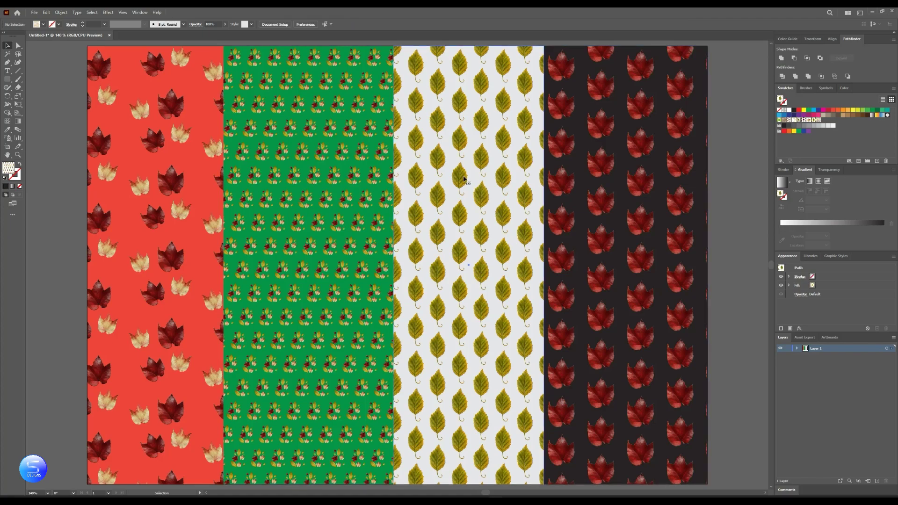
pyautogui.keyDown('ctrl'); pyautogui.keyDown('alt'); pyautogui.click(508, 200); pyautogui.keyUp('alt'); pyautogui.keyUp('ctrl')
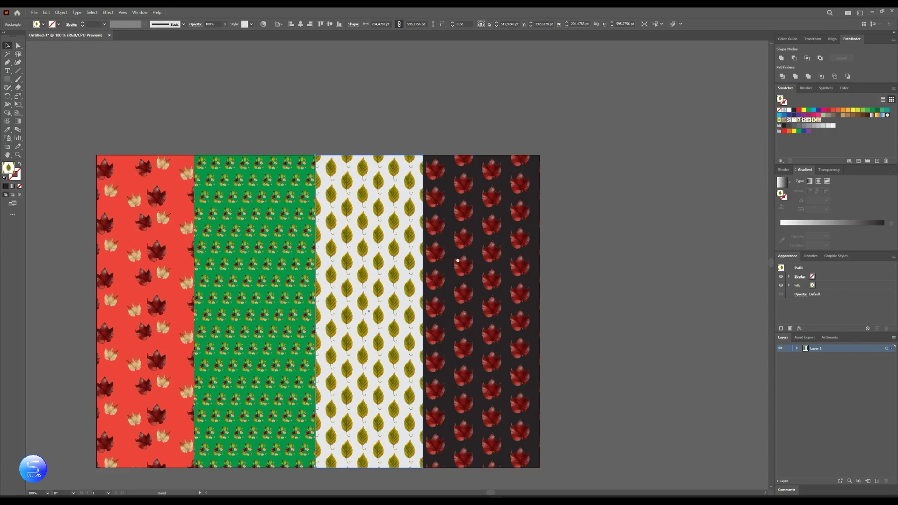
pyautogui.moveTo(458, 260); pyautogui.dragTo(546, 192)
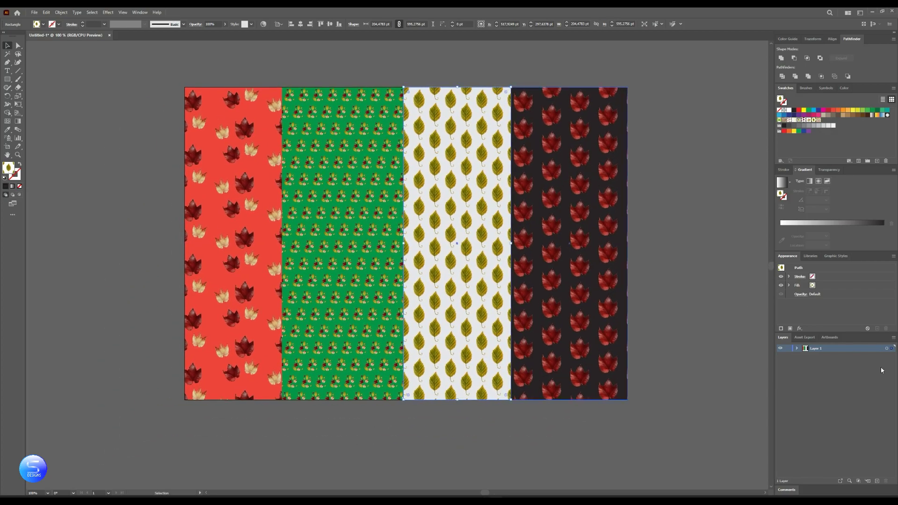
pyautogui.click(797, 348)
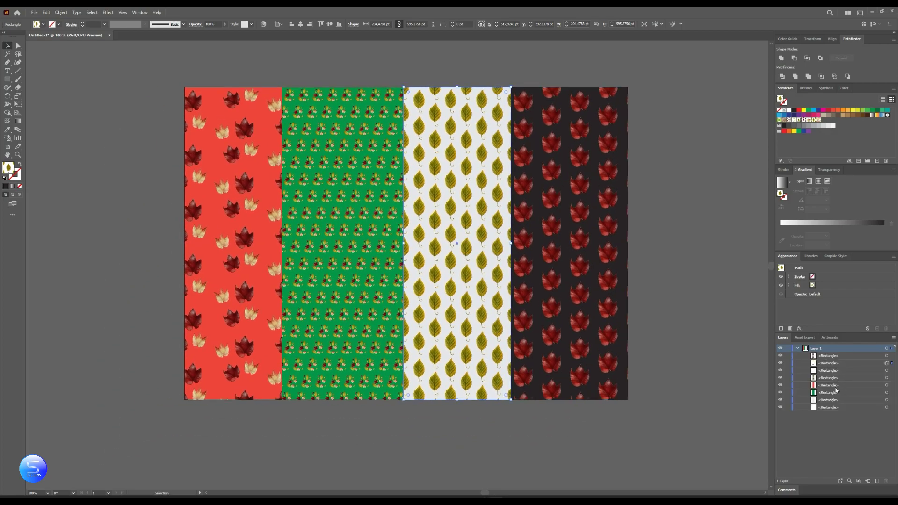
pyautogui.click(887, 407)
pyautogui.keyDown('shift'); pyautogui.click(886, 399); pyautogui.keyUp('shift')
pyautogui.keyDown('shift'); pyautogui.click(886, 392); pyautogui.keyUp('shift')
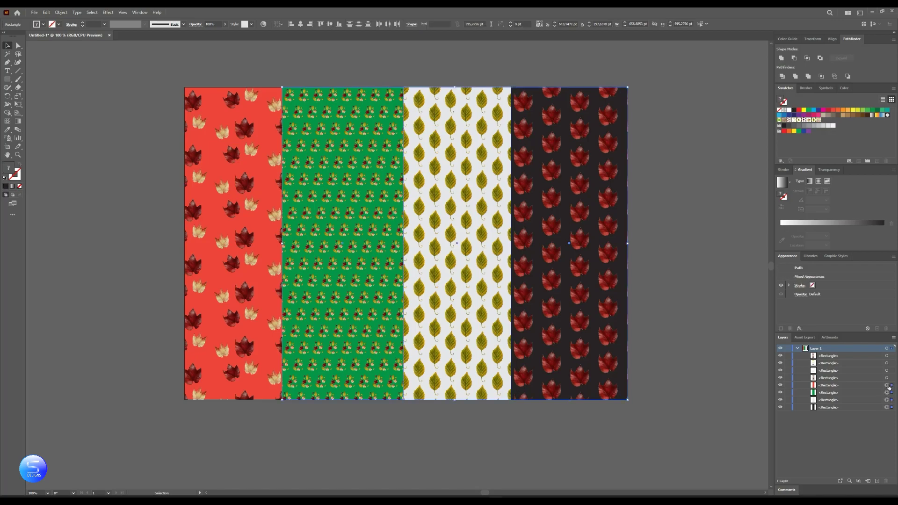
pyautogui.keyDown('shift'); pyautogui.click(886, 385); pyautogui.keyUp('shift')
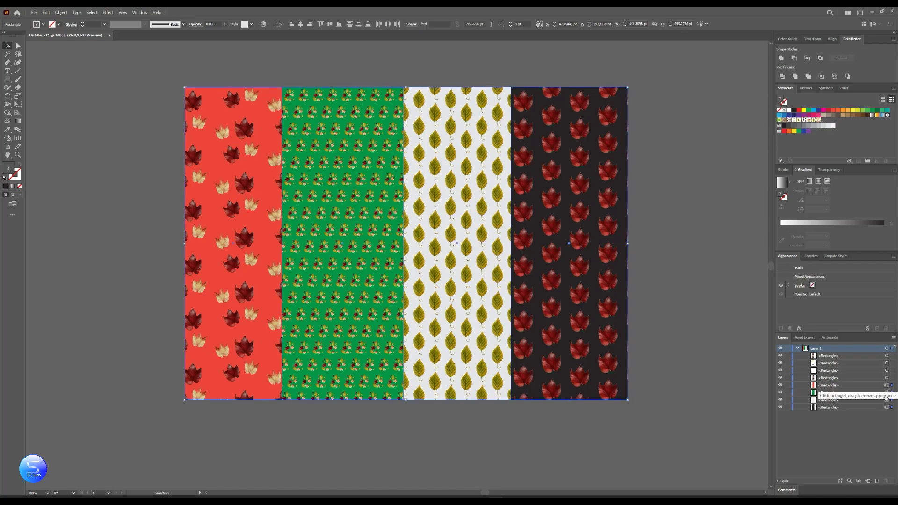
pyautogui.click(264, 24)
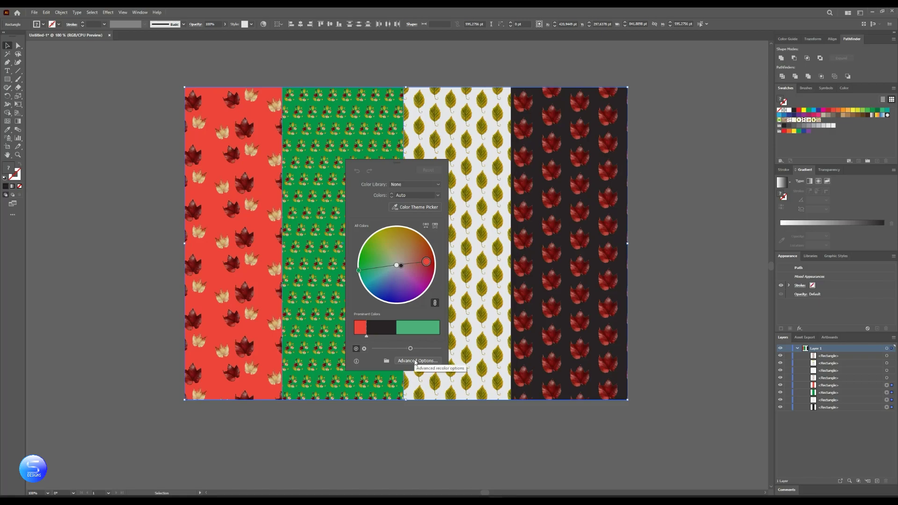
pyautogui.click(685, 73)
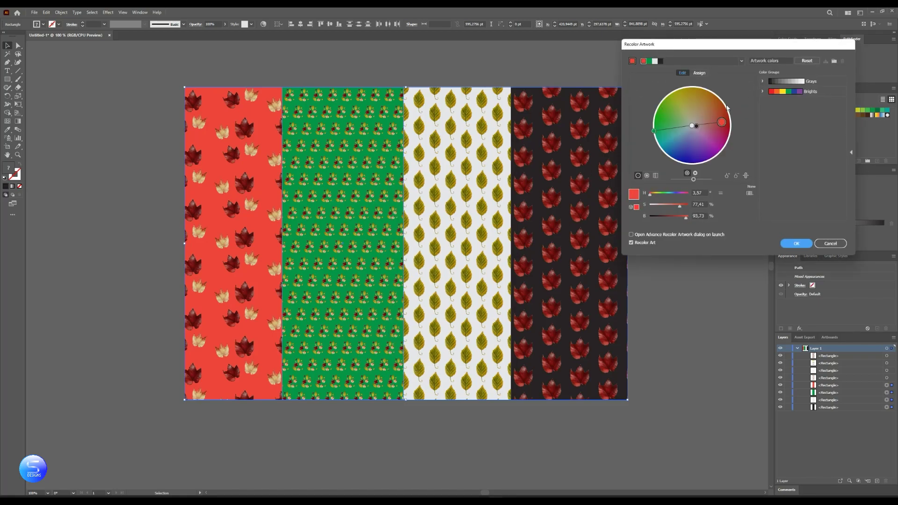
pyautogui.moveTo(694, 179); pyautogui.dragTo(666, 195)
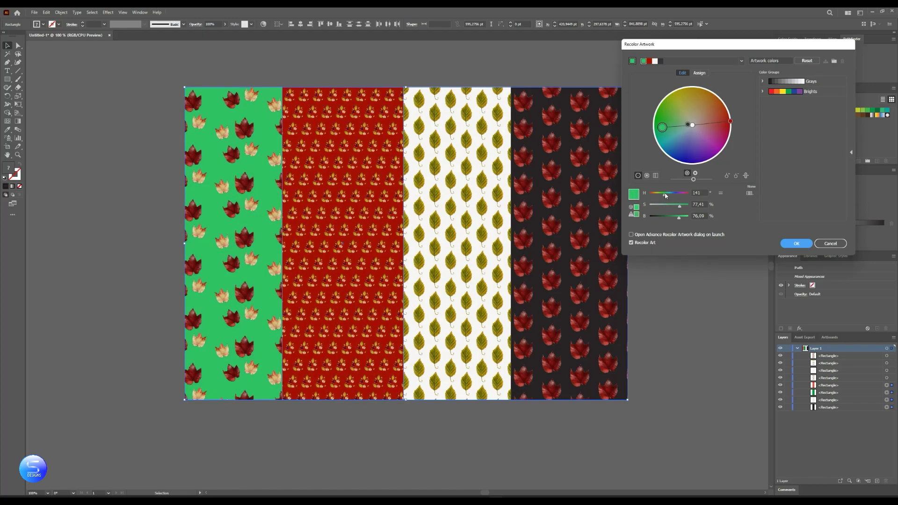
pyautogui.click(797, 243)
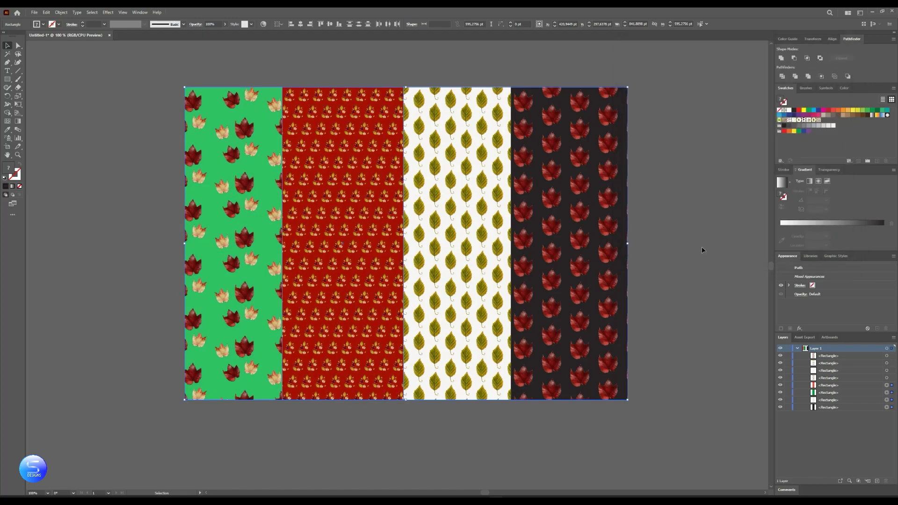
# Undo the recolouring of the four background rectangles.
pyautogui.click(663, 232)
pyautogui.hotkey('ctrl', 'z')
pyautogui.click(421, 216)
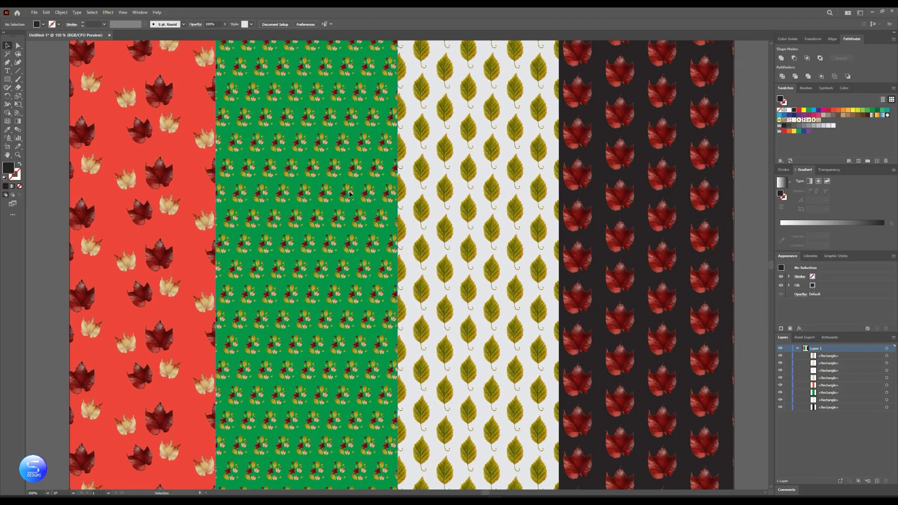
# Try the single yellow leaf and red maple leaf patterns on the second rectangle and settle on the pale maple leaf pattern.
pyautogui.click(350, 193)
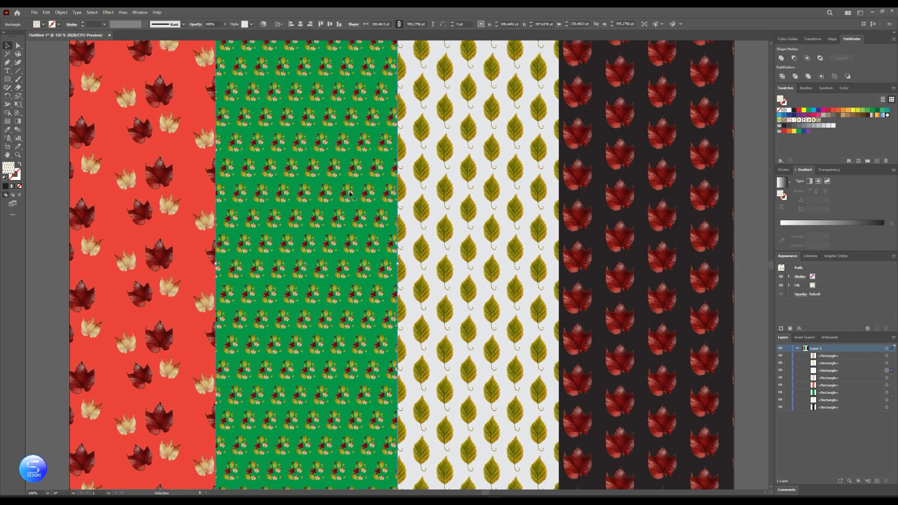
pyautogui.click(802, 121)
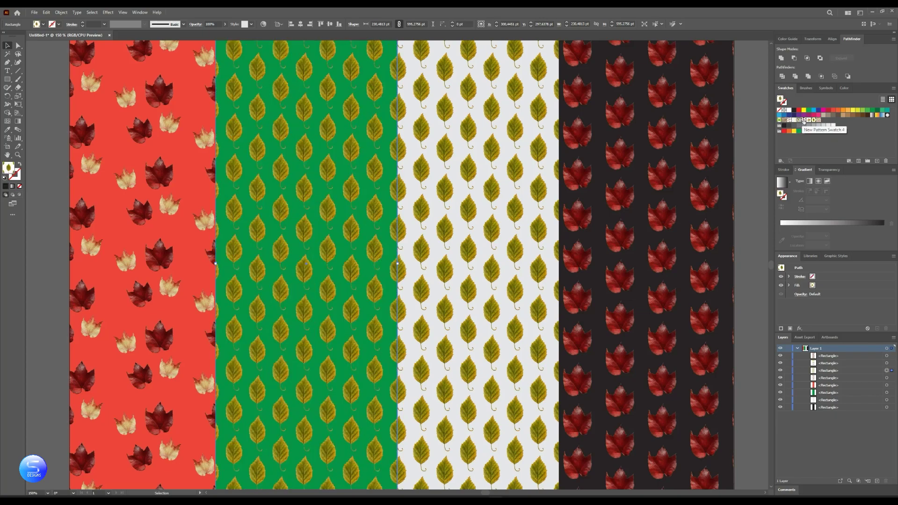
pyautogui.click(803, 120)
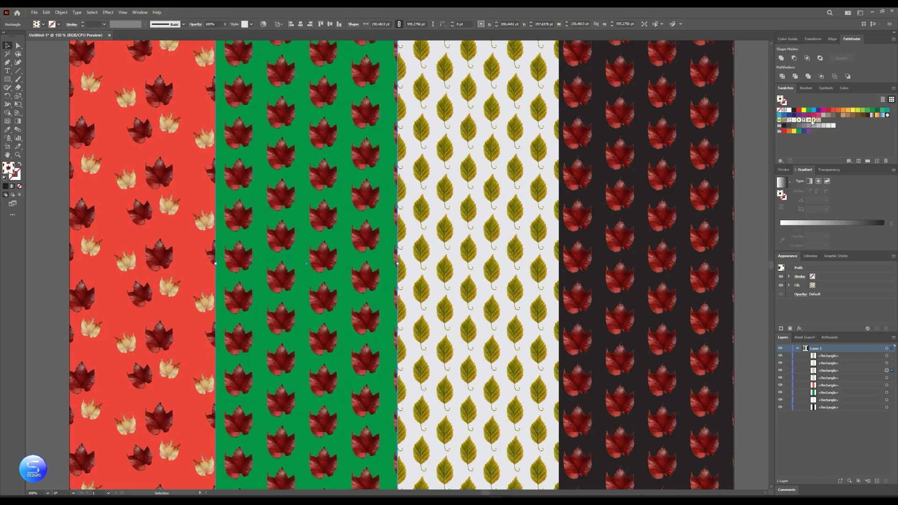
pyautogui.click(809, 120)
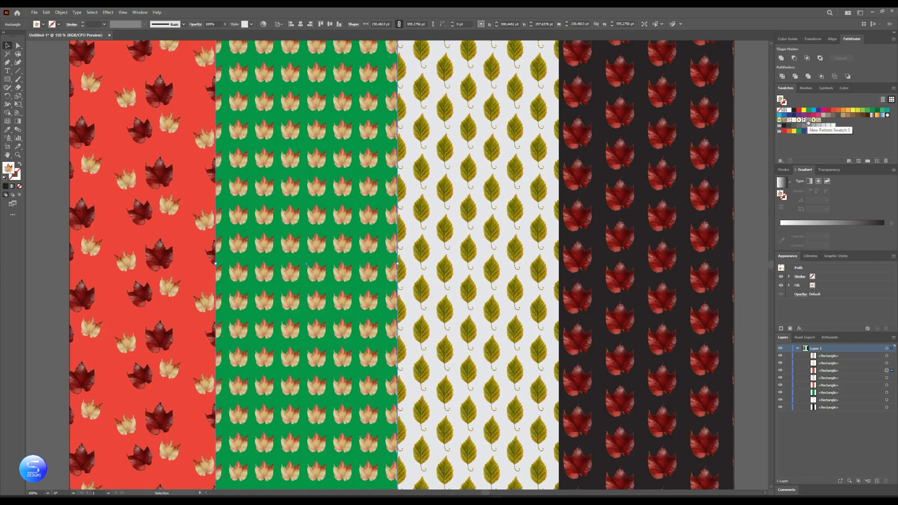
# Edit the pale maple leaf pattern to tile as Brick by Column with a 3/5 brick offset and finish editing.
pyautogui.doubleClick(808, 120)
pyautogui.click(78, 106)
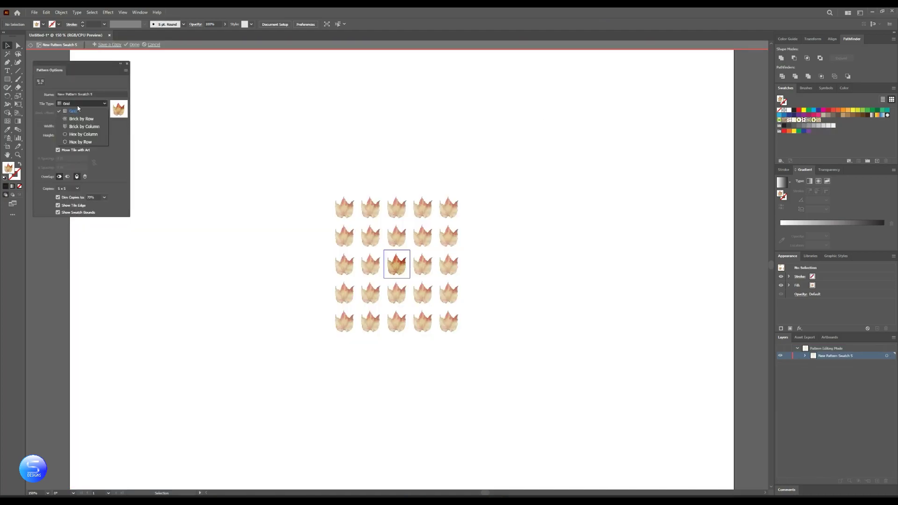
pyautogui.click(85, 127)
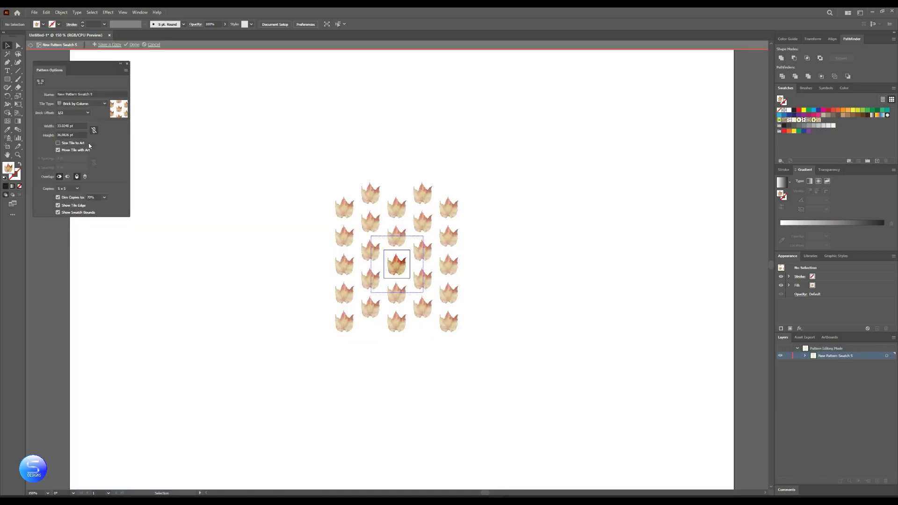
pyautogui.click(87, 113)
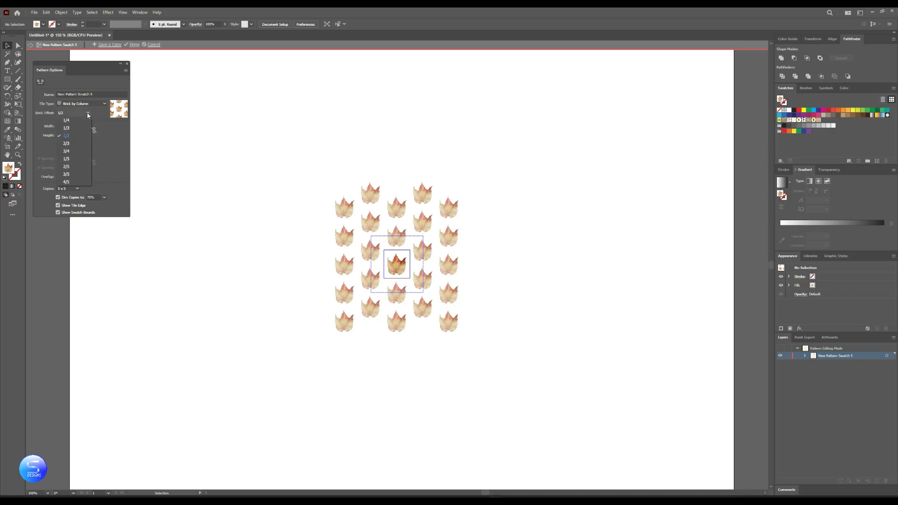
pyautogui.click(72, 176)
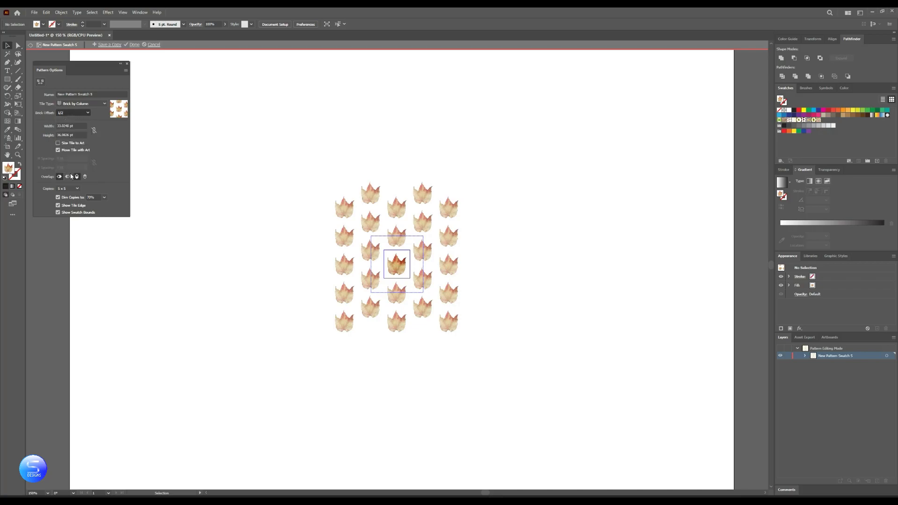
pyautogui.click(133, 44)
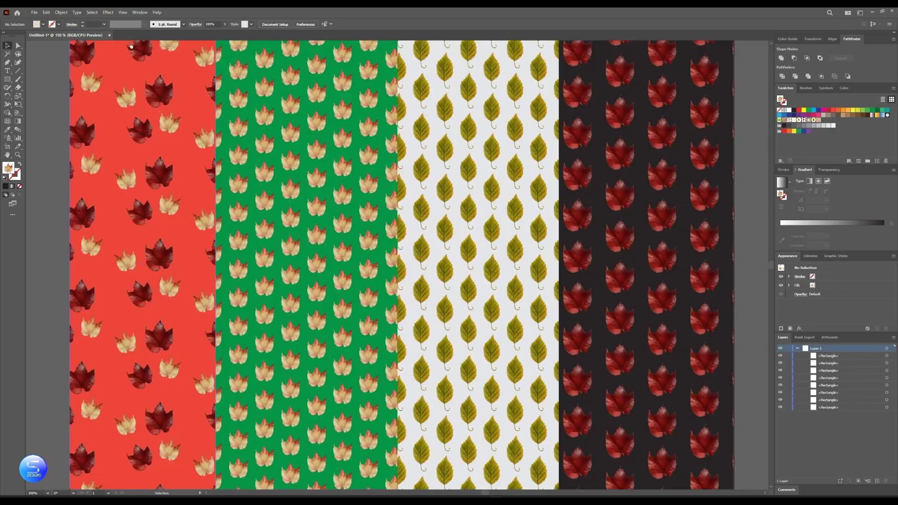
# Examine the second rectangle's edge and the leaf patterns across all four rectangles, both as a whole and close up.
pyautogui.click(374, 268)
pyautogui.moveTo(398, 266); pyautogui.dragTo(400, 265)
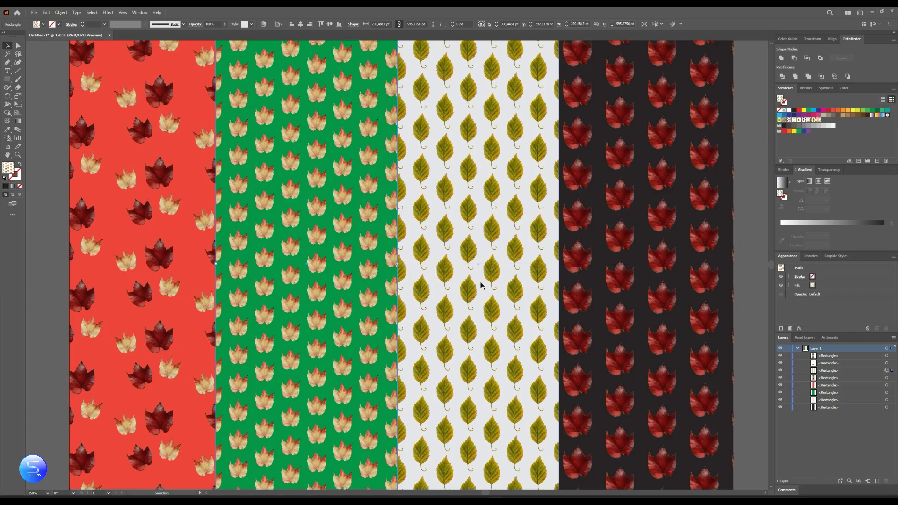
pyautogui.keyDown('ctrl'); pyautogui.keyDown('alt'); pyautogui.click(400, 258); pyautogui.keyUp('alt'); pyautogui.keyUp('ctrl')
pyautogui.keyDown('ctrl'); pyautogui.keyDown('alt'); pyautogui.click(401, 259); pyautogui.keyUp('alt'); pyautogui.keyUp('ctrl')
pyautogui.click(613, 345)
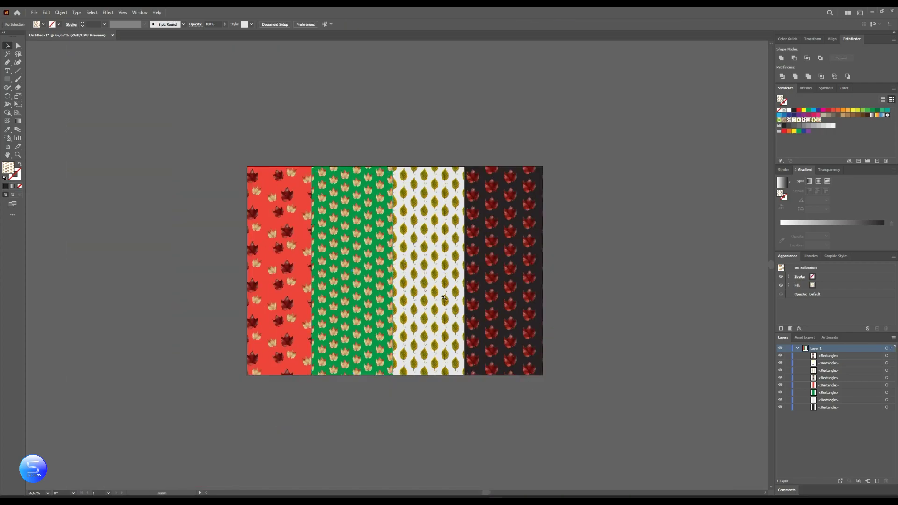
pyautogui.hotkey('ctrl', '=')
pyautogui.hotkey('ctrl', '=')
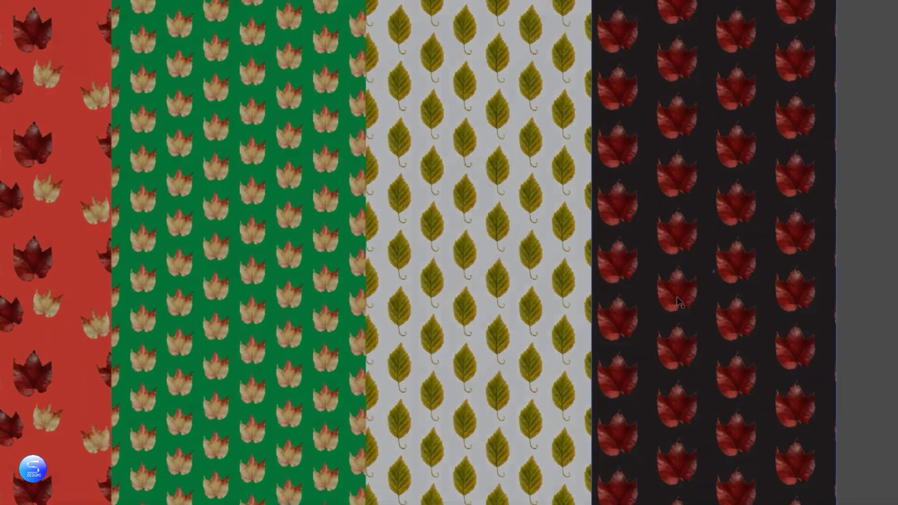